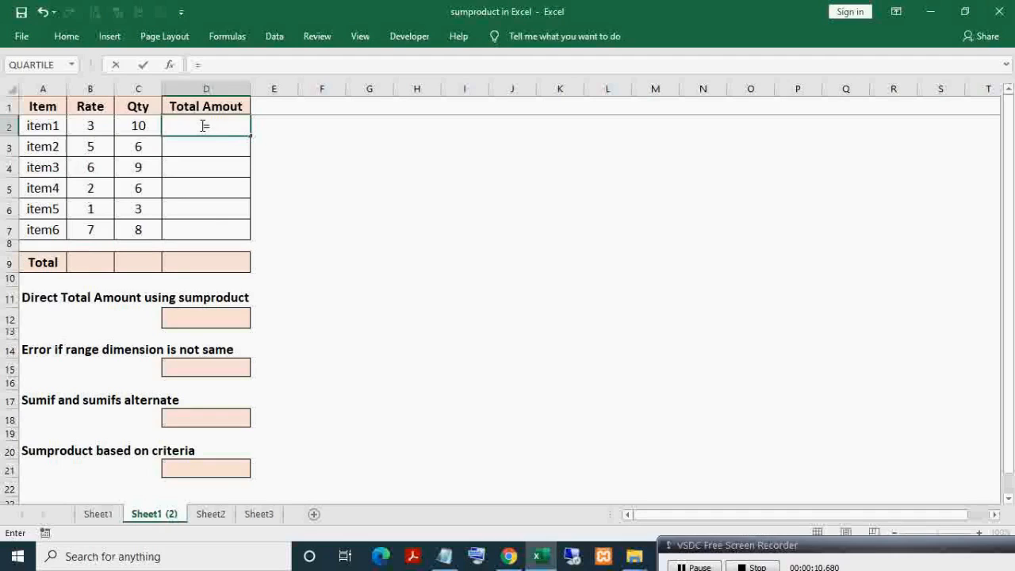
# - Calculate item1's Total Amount in D2 as =B2*C2 and fill the formula down through D7
pyautogui.press('Left')
pyautogui.press('Left')
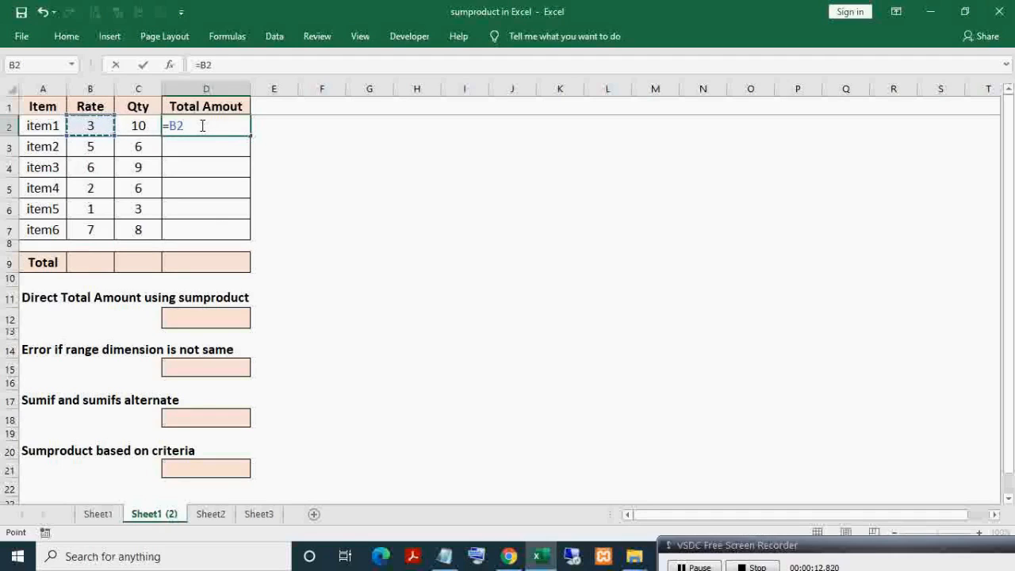
pyautogui.write('8')
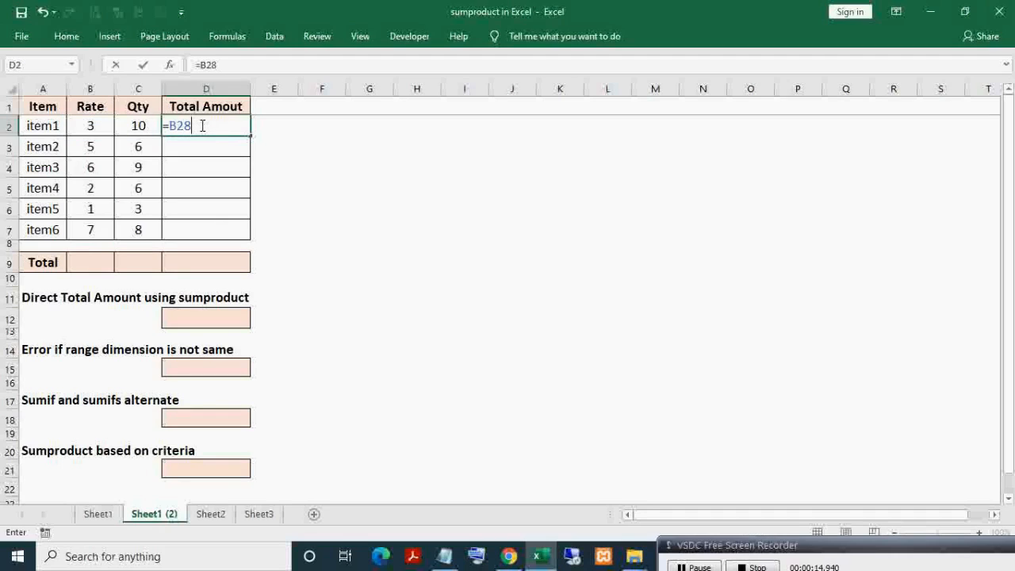
pyautogui.press('BackSpace')
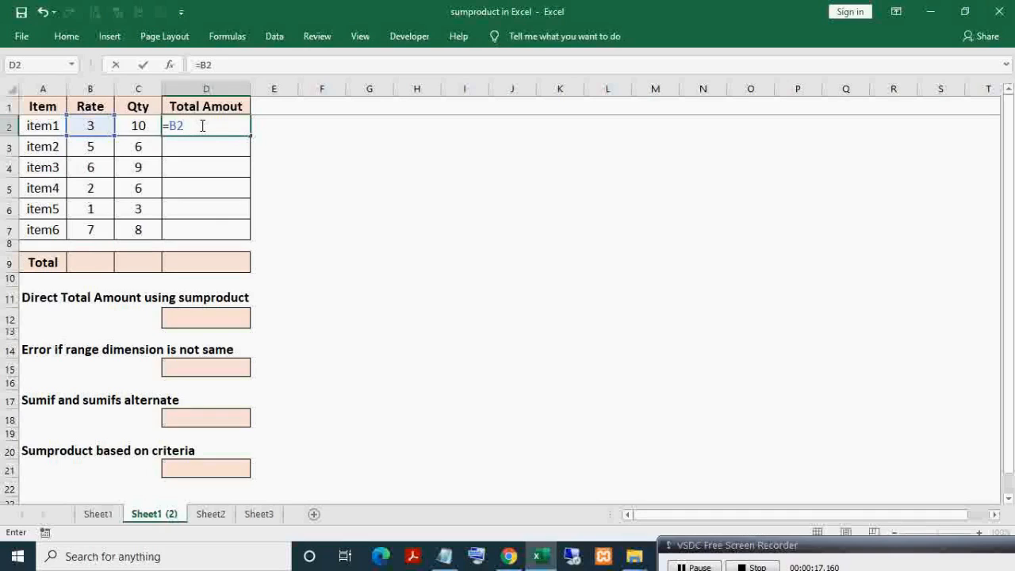
pyautogui.write('*')
pyautogui.click(140, 124)
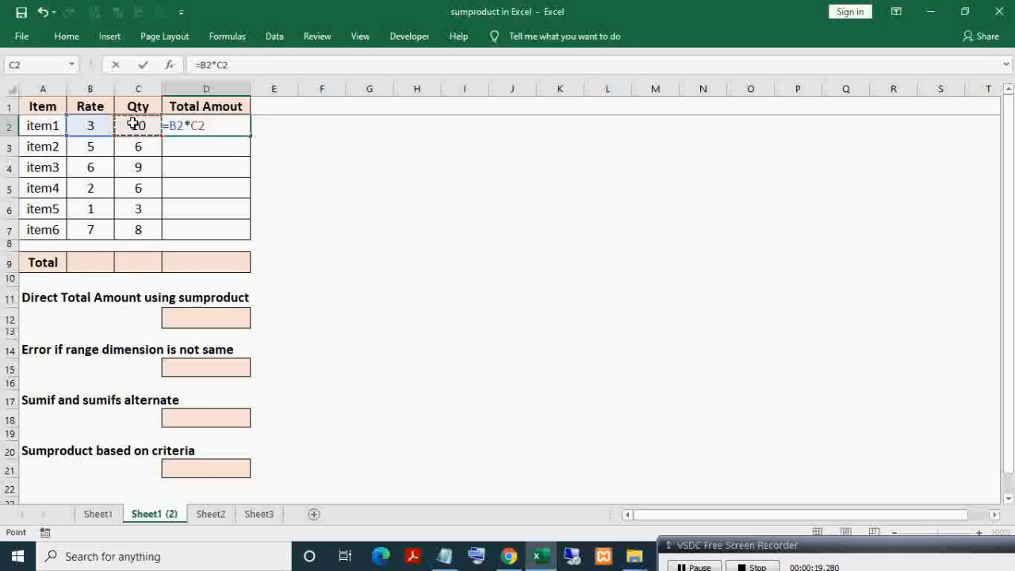
pyautogui.press('Return')
pyautogui.click(197, 125)
pyautogui.doubleClick(251, 136)
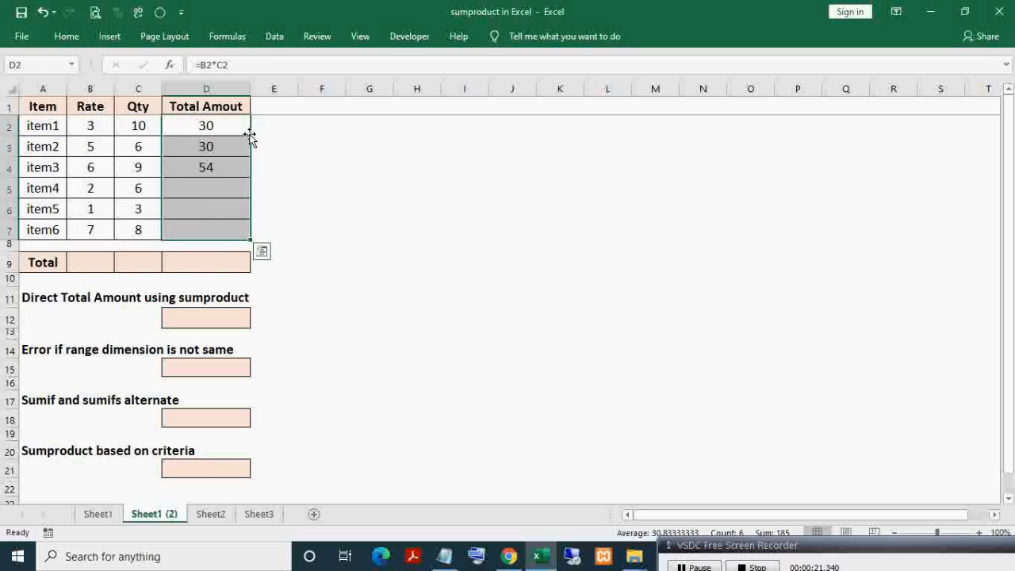
# - Sum the Total Amount column in D9 with =SUM(D2:D8) and copy that formula to the Qty total in C9
pyautogui.click(204, 261)
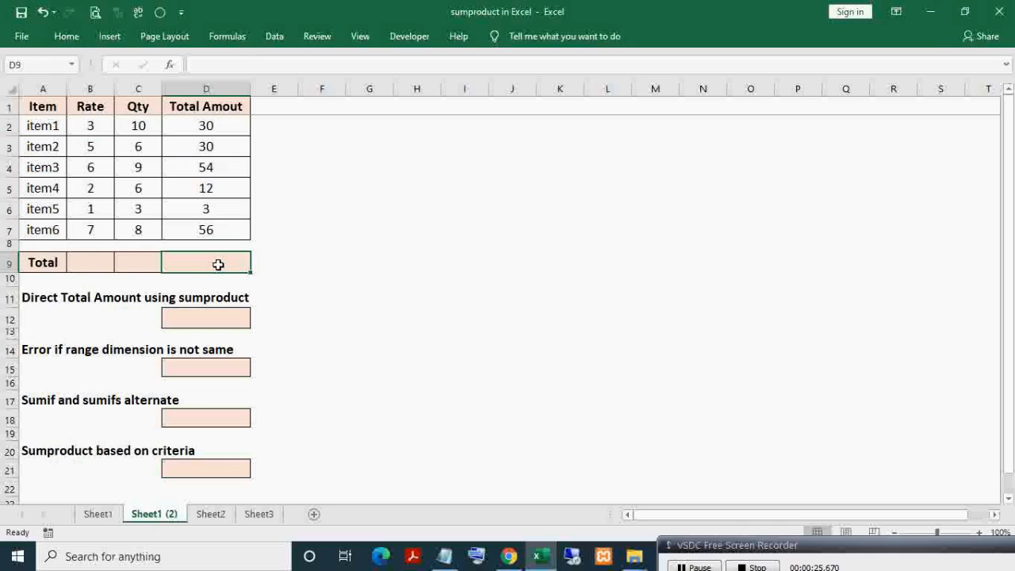
pyautogui.hotkey('alt', '=')
pyautogui.press('Return')
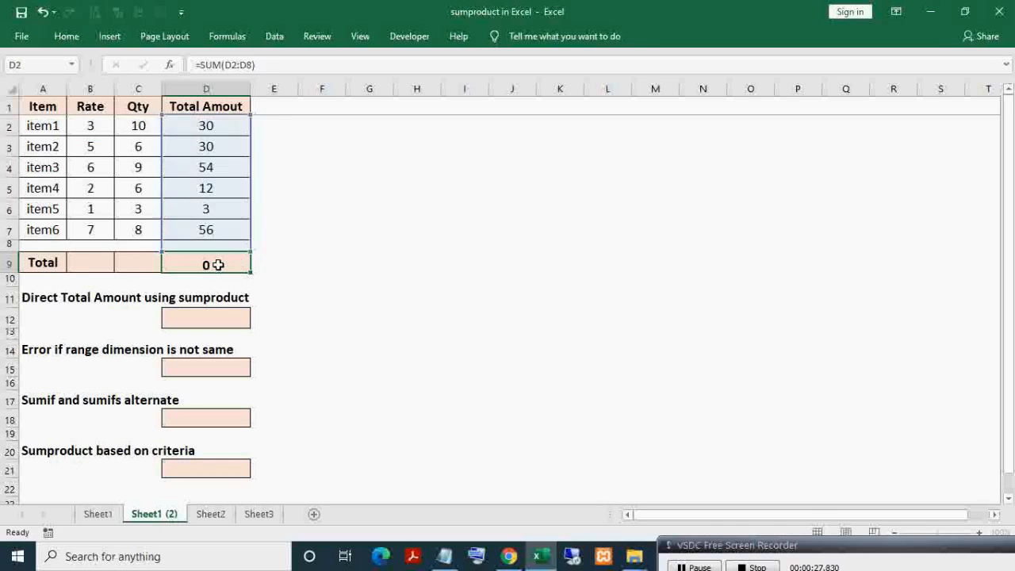
pyautogui.hotkey('ctrl', 'c')
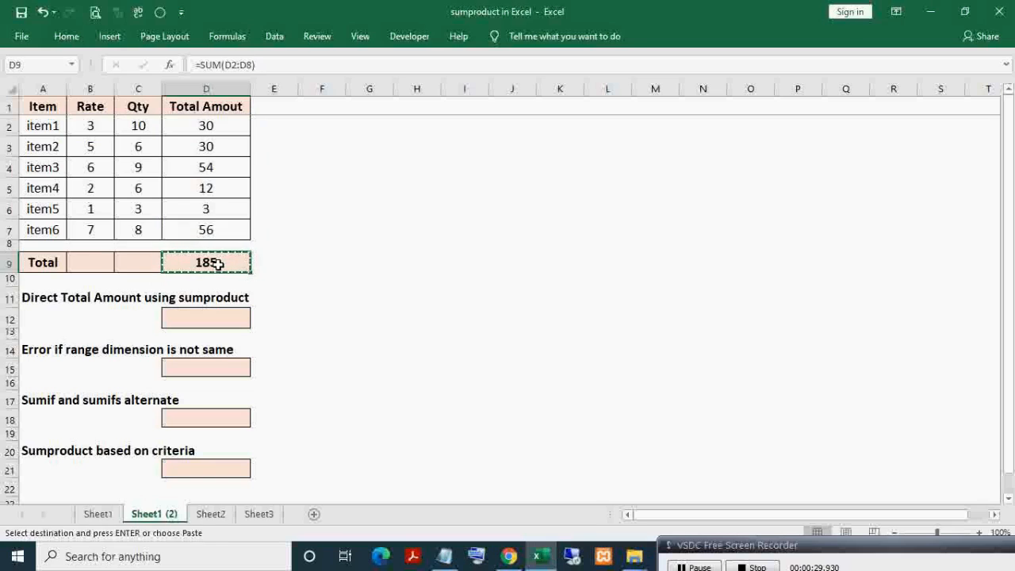
pyautogui.press('Left')
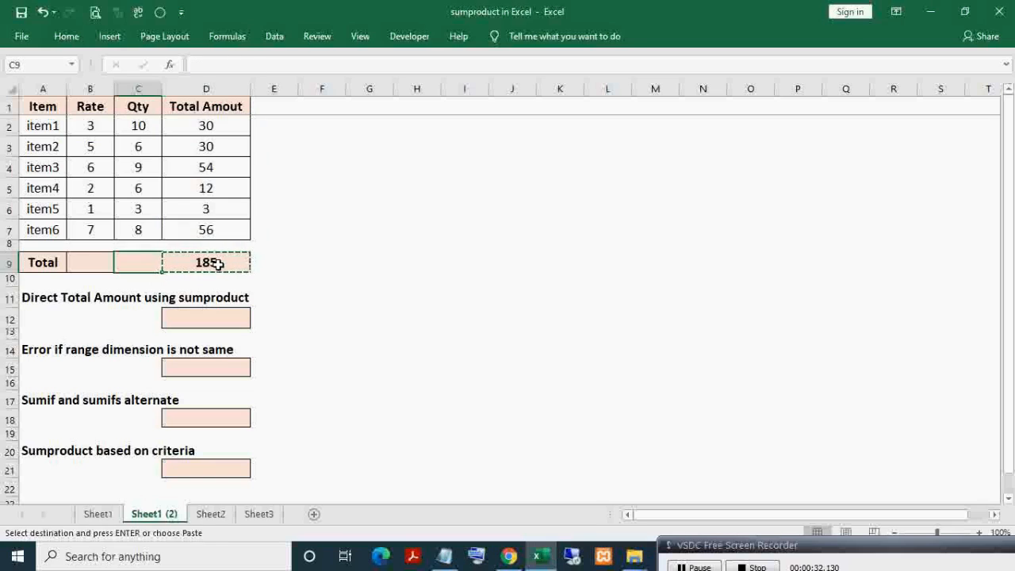
pyautogui.press('Return')
# - Inspect the SUM formula in D9 and the range it covers, leaving the cell unedited
pyautogui.press('Right')
pyautogui.press('F2')
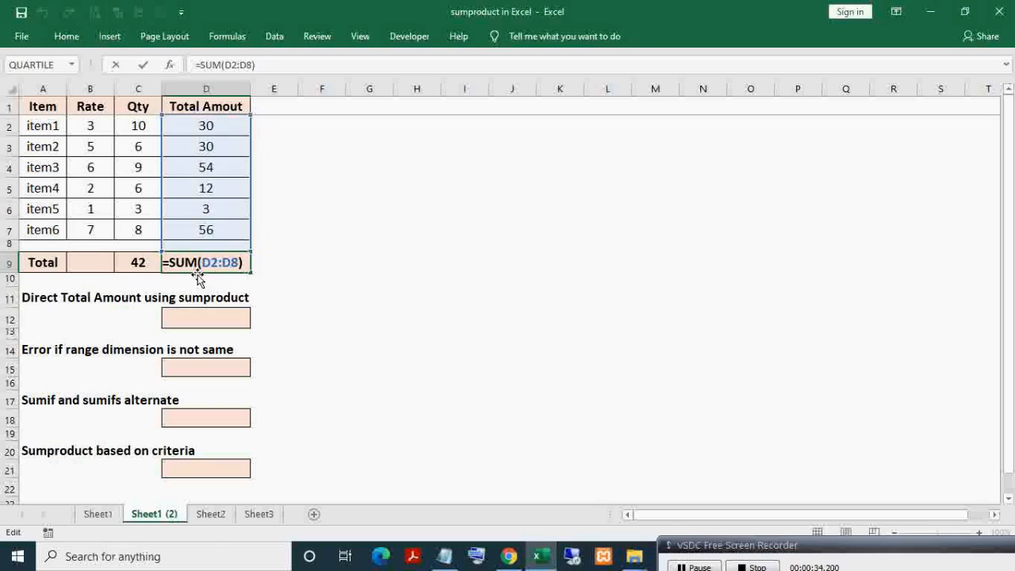
pyautogui.press('Escape')
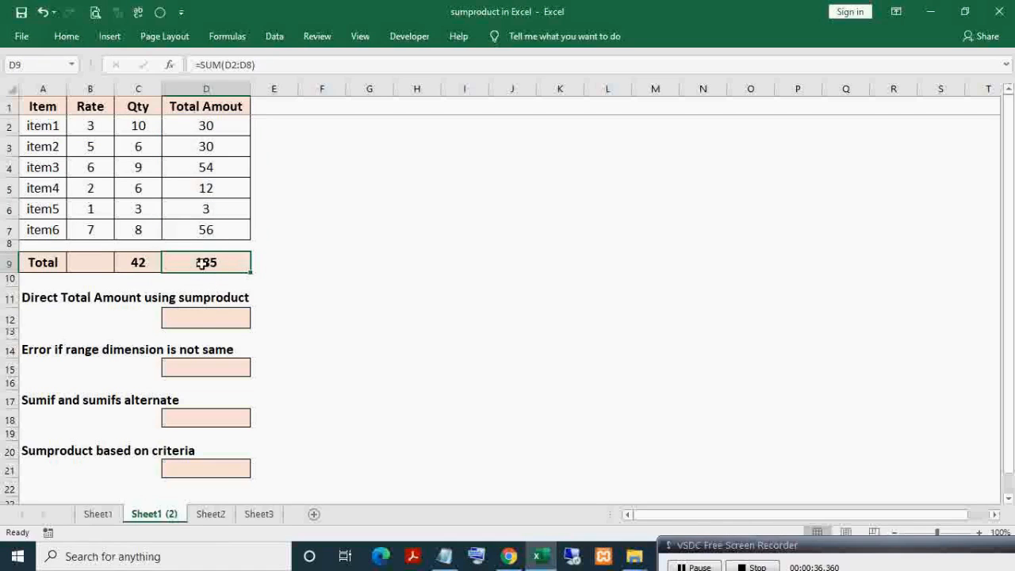
pyautogui.doubleClick(204, 263)
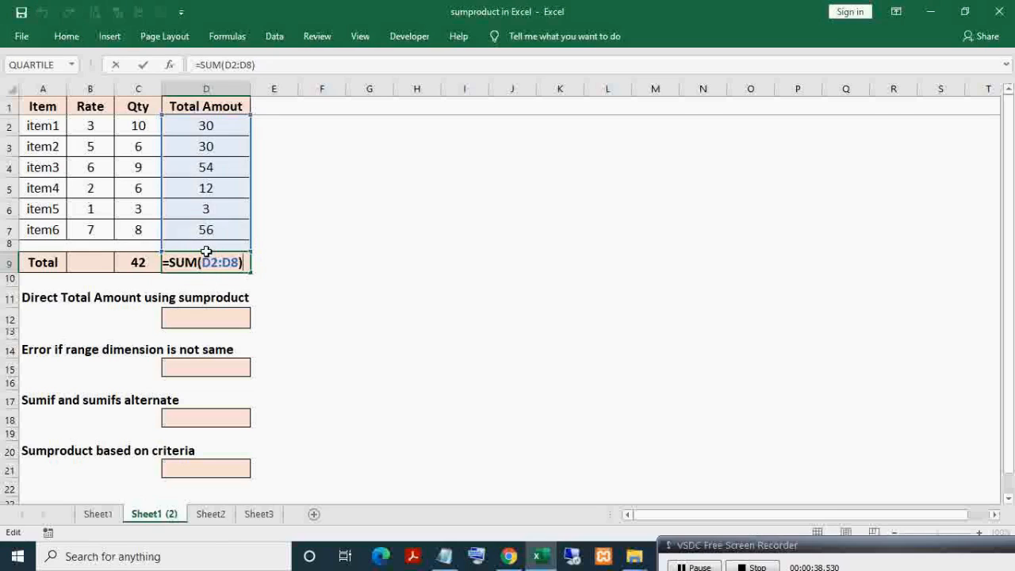
pyautogui.press('Escape')
pyautogui.press('F2')
pyautogui.press('Escape')
pyautogui.press('F2')
pyautogui.press('Escape')
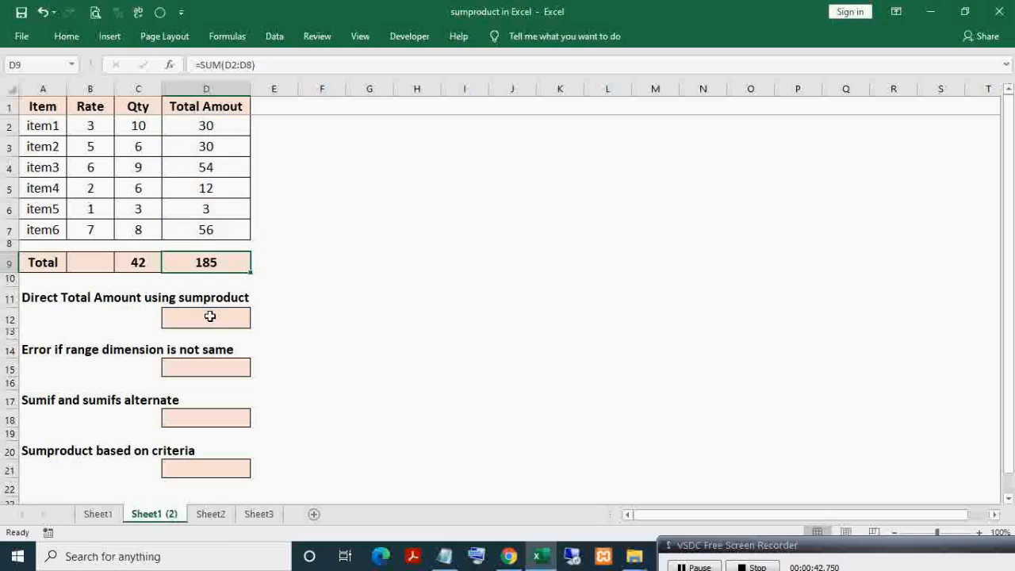
# - Enter =SUMPRODUCT(B2:B7,C2:C7) in D12 to compute the direct total amount from the Rate and Qty columns
pyautogui.click(209, 315)
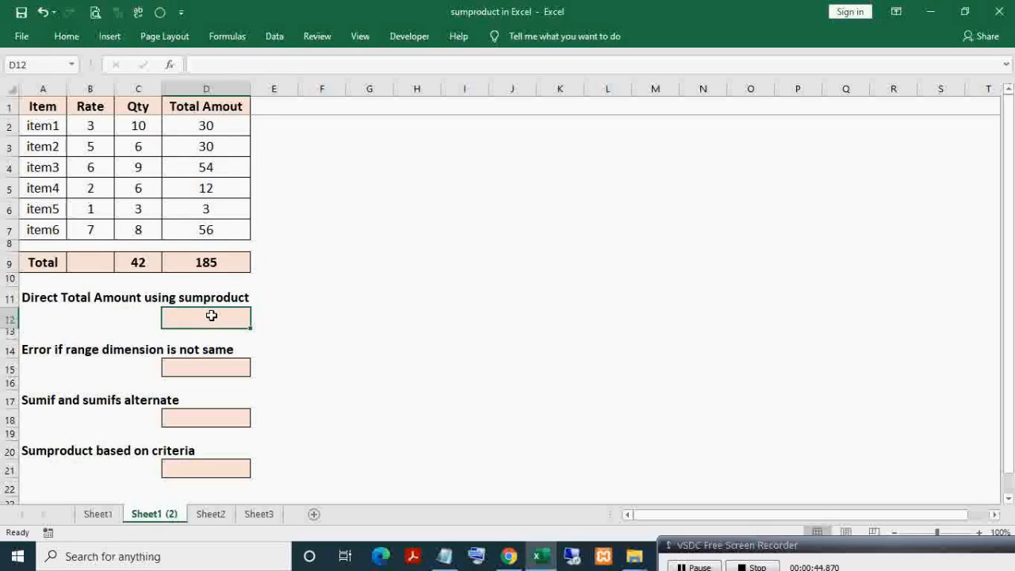
pyautogui.write('=')
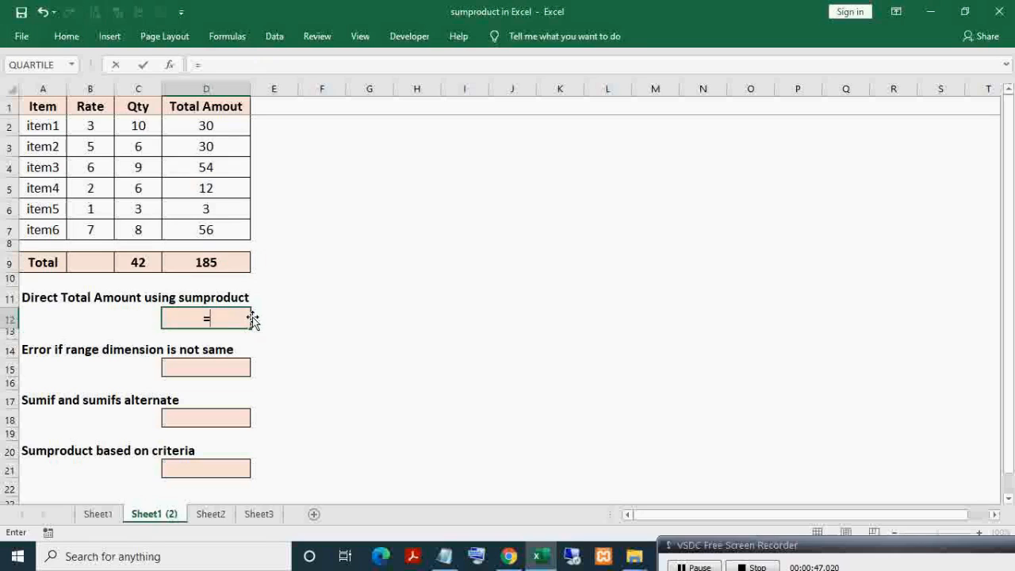
pyautogui.write('sump')
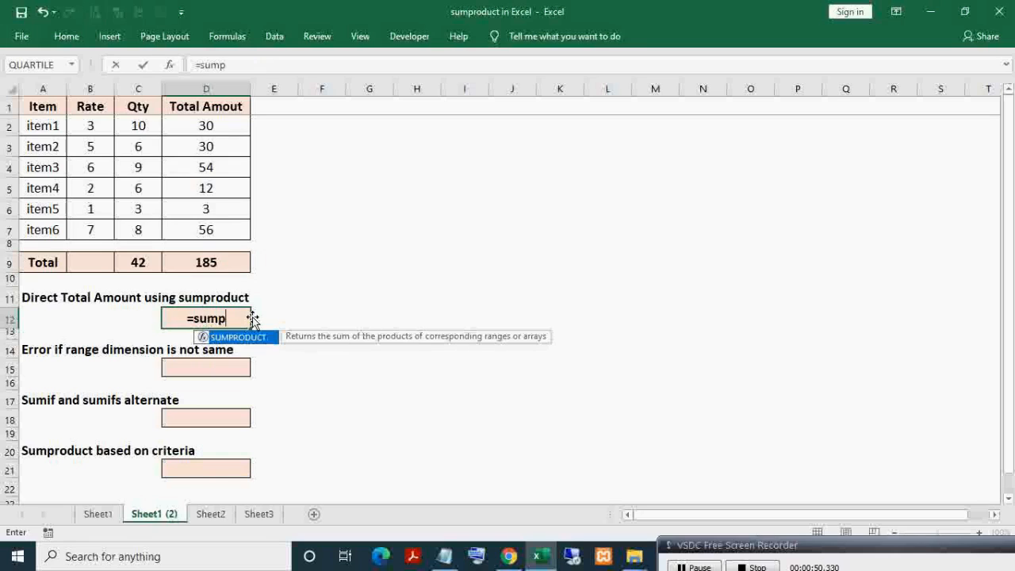
pyautogui.press('Tab')
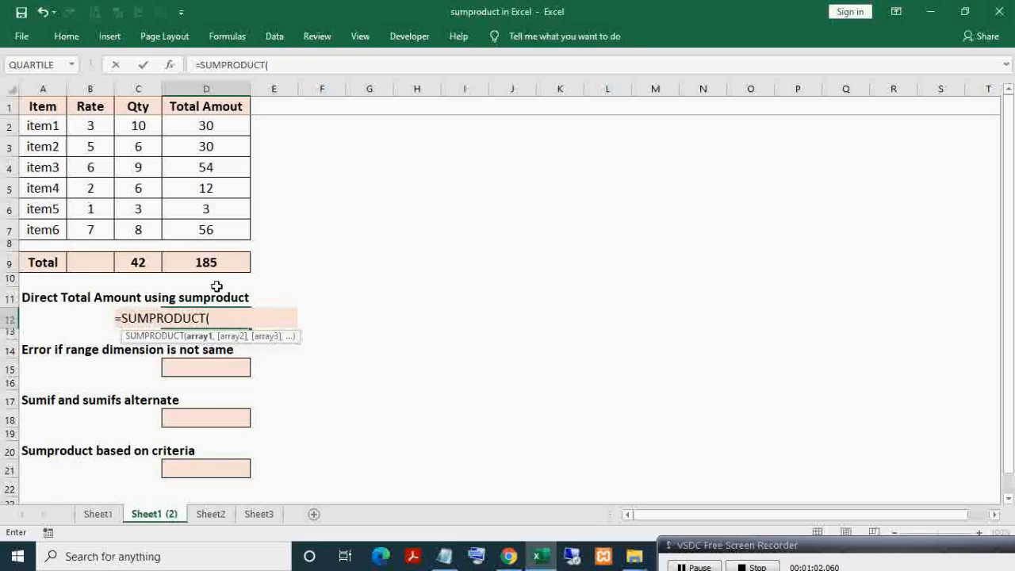
pyautogui.moveTo(88, 125); pyautogui.dragTo(100, 228)
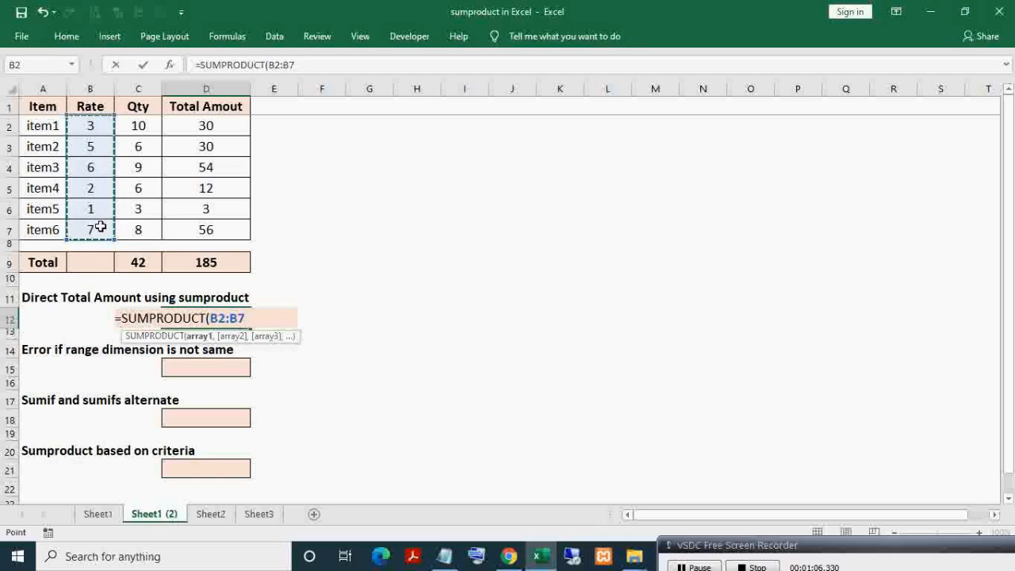
pyautogui.write(',')
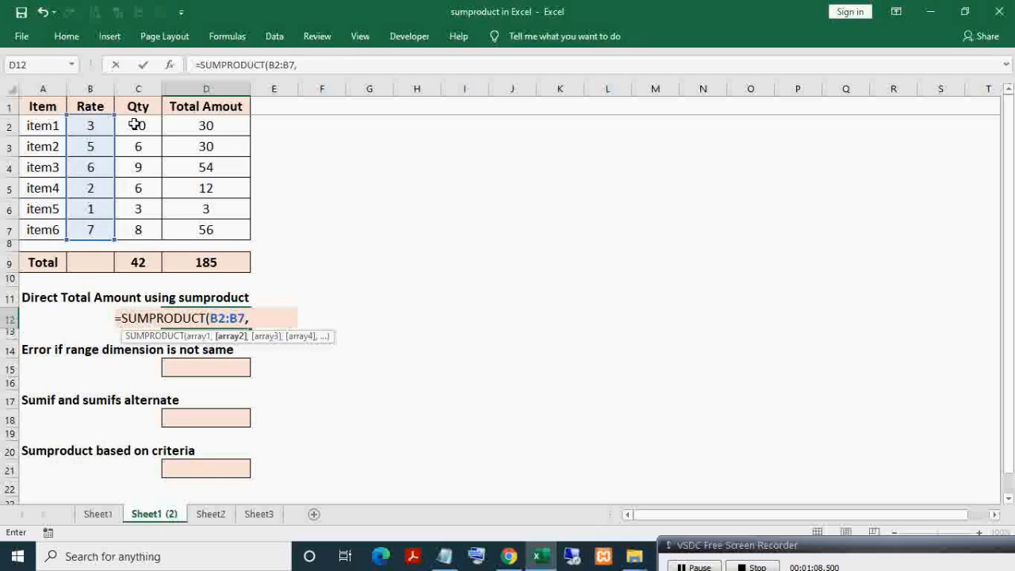
pyautogui.moveTo(136, 124); pyautogui.dragTo(142, 230)
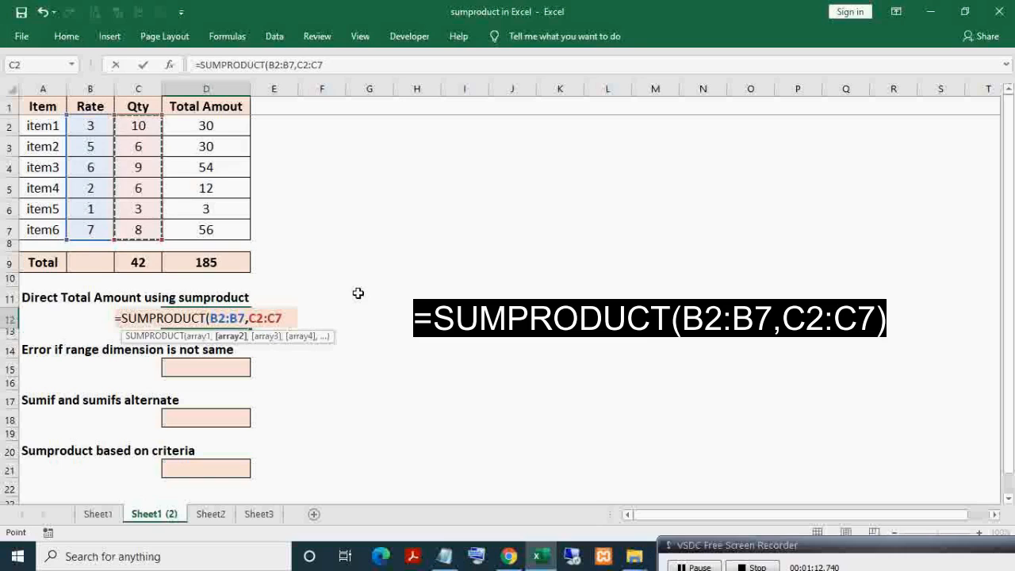
pyautogui.press('Return')
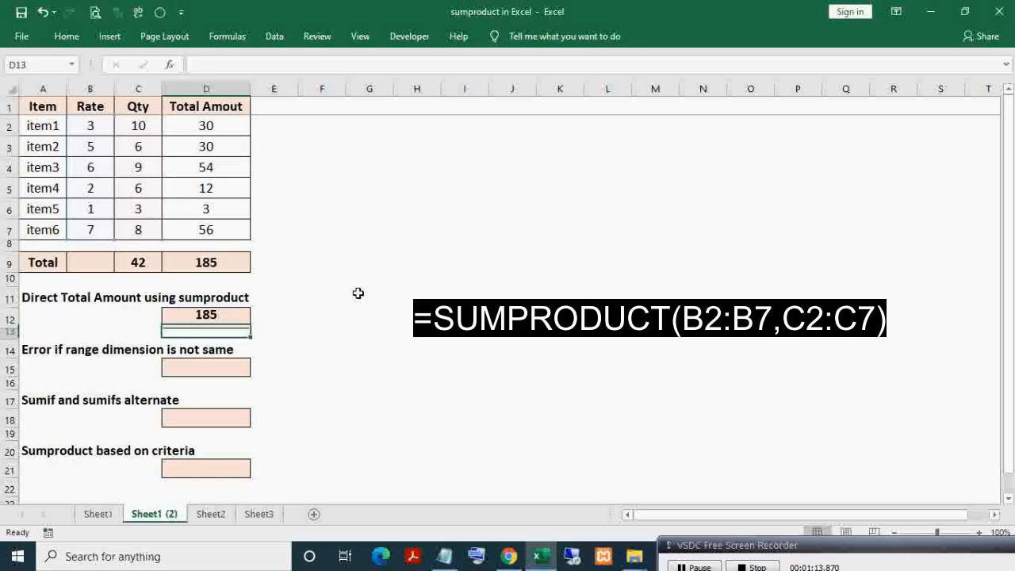
# - Review the SUMPRODUCT formula in D12 and compare it with the amounts in D2:D7 and the SUM total in D9
pyautogui.click(225, 317)
pyautogui.doubleClick(235, 318)
pyautogui.press('Escape')
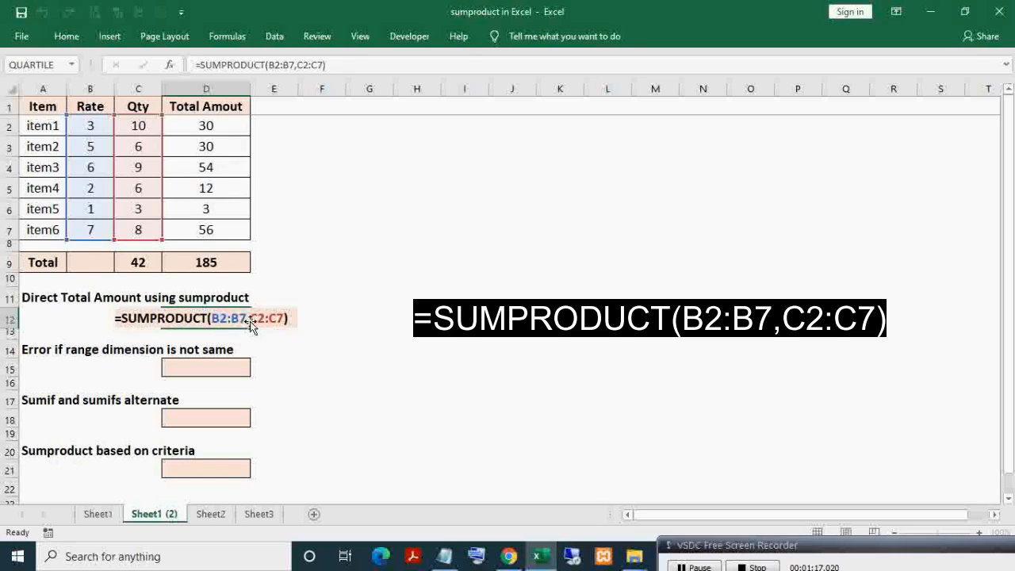
pyautogui.click(223, 267)
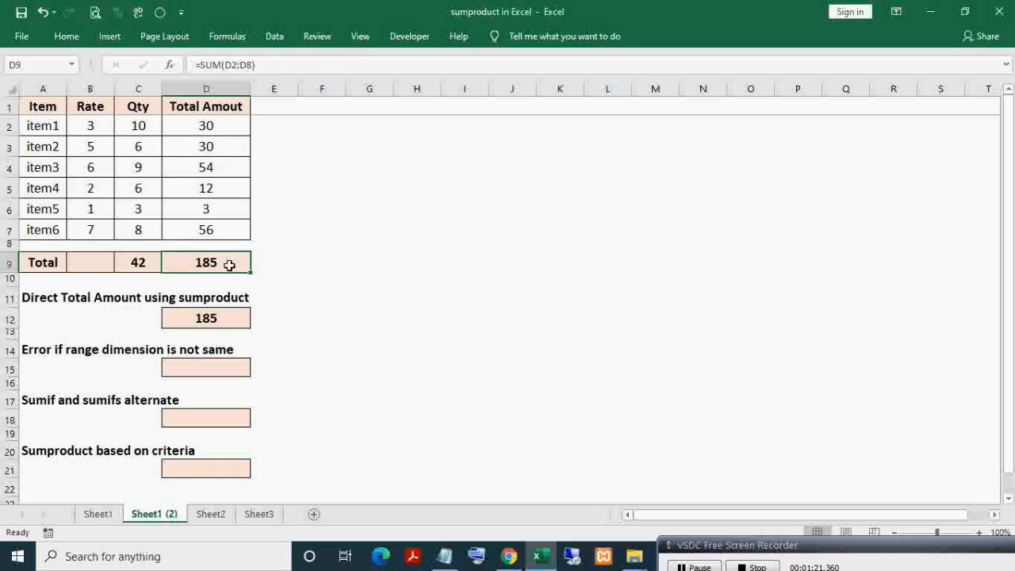
pyautogui.click(227, 317)
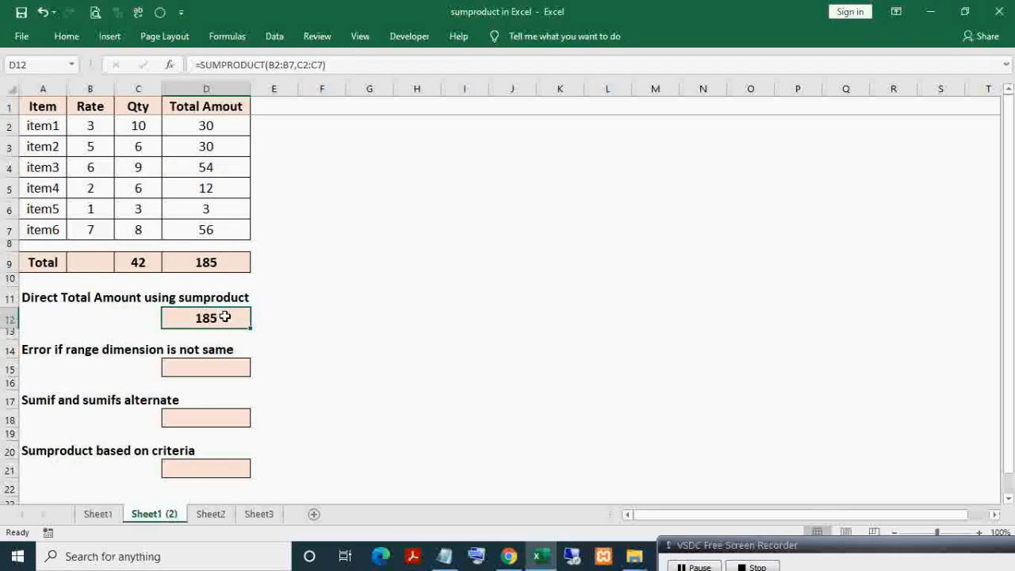
pyautogui.doubleClick(225, 316)
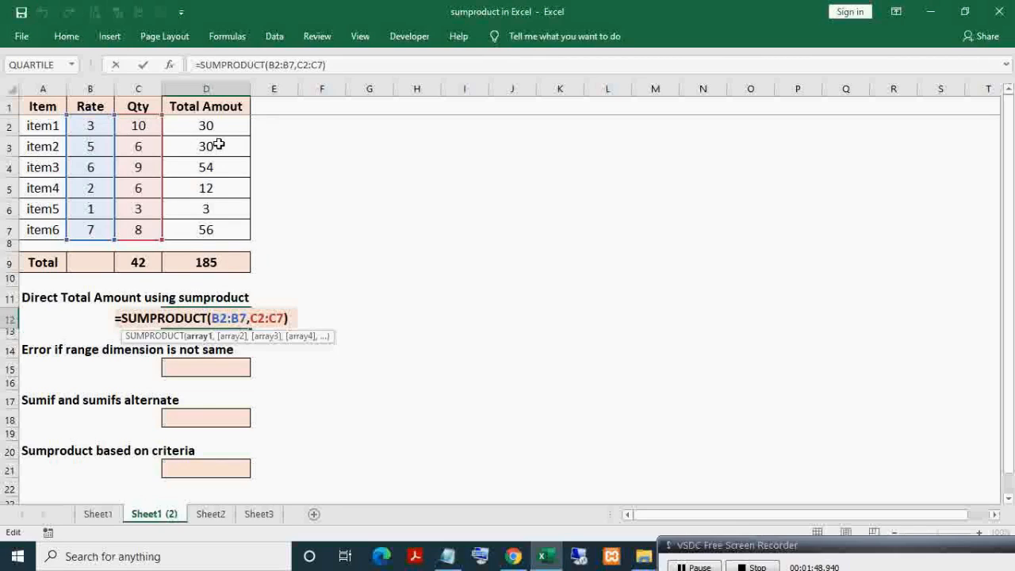
pyautogui.press('Escape')
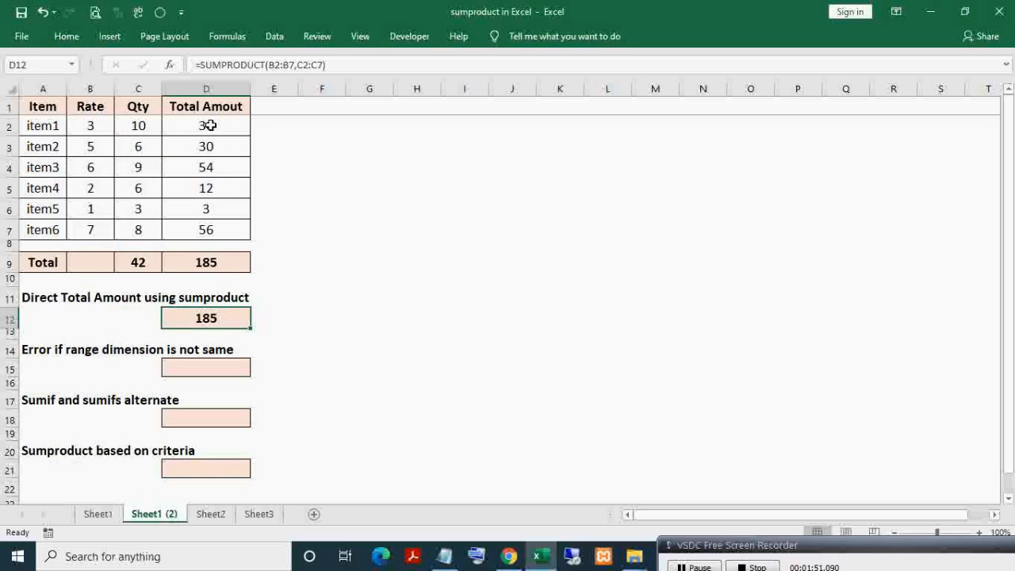
pyautogui.moveTo(211, 126); pyautogui.dragTo(214, 228)
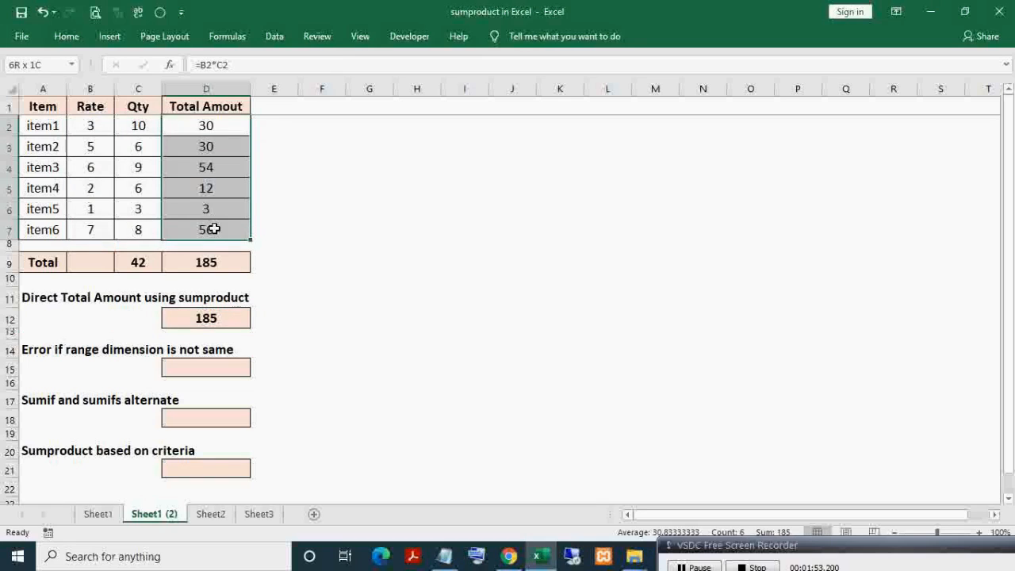
pyautogui.click(213, 263)
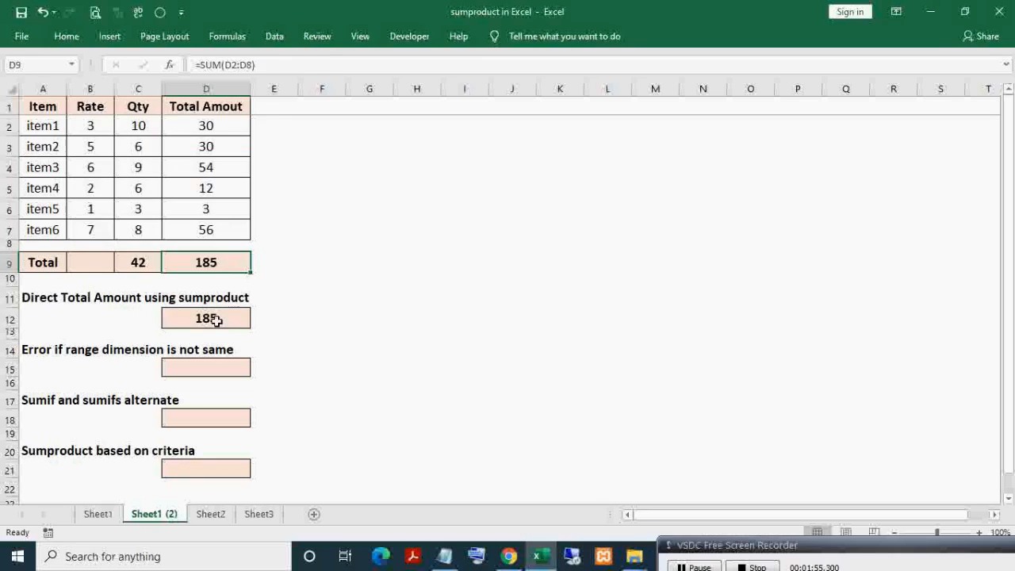
pyautogui.click(218, 320)
pyautogui.doubleClick(224, 320)
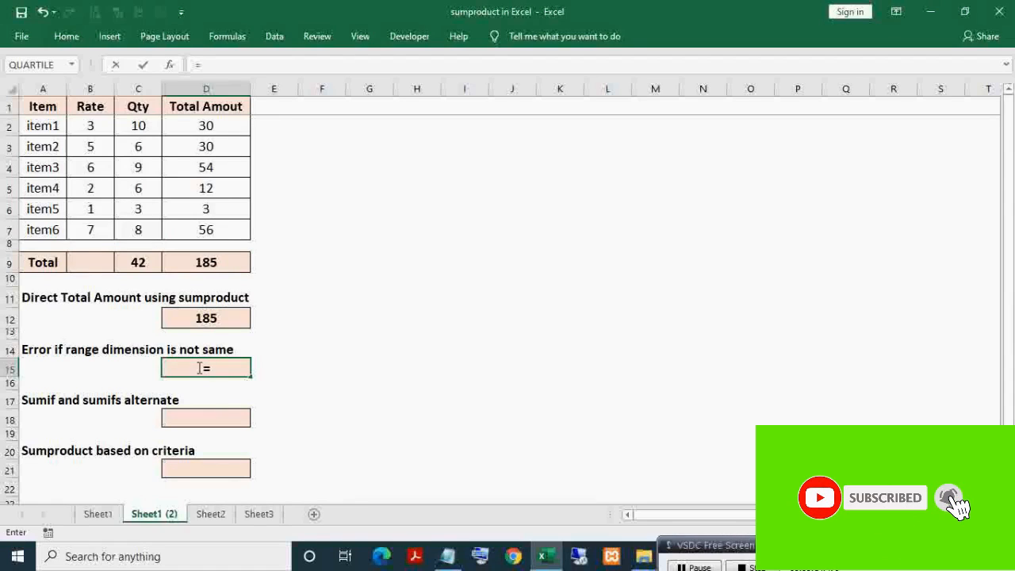
# - Enter =SUMPRODUCT(B2:B7,C2:C4) in D15 to demonstrate ranges of unequal size
pyautogui.write('sum')
pyautogui.press('Down')
pyautogui.press('Down')
pyautogui.press('Down')
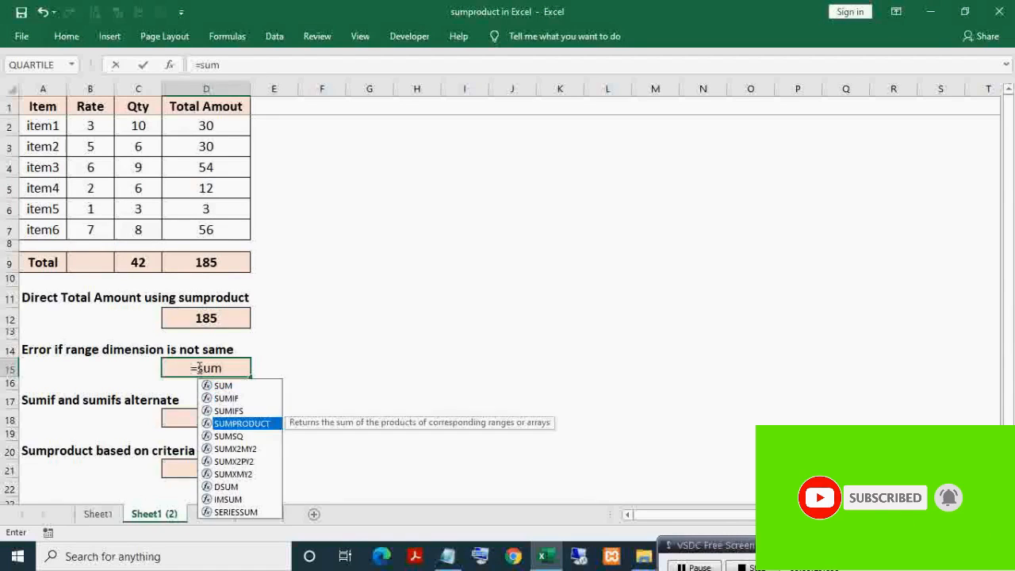
pyautogui.press('Tab')
pyautogui.moveTo(88, 127); pyautogui.dragTo(94, 234)
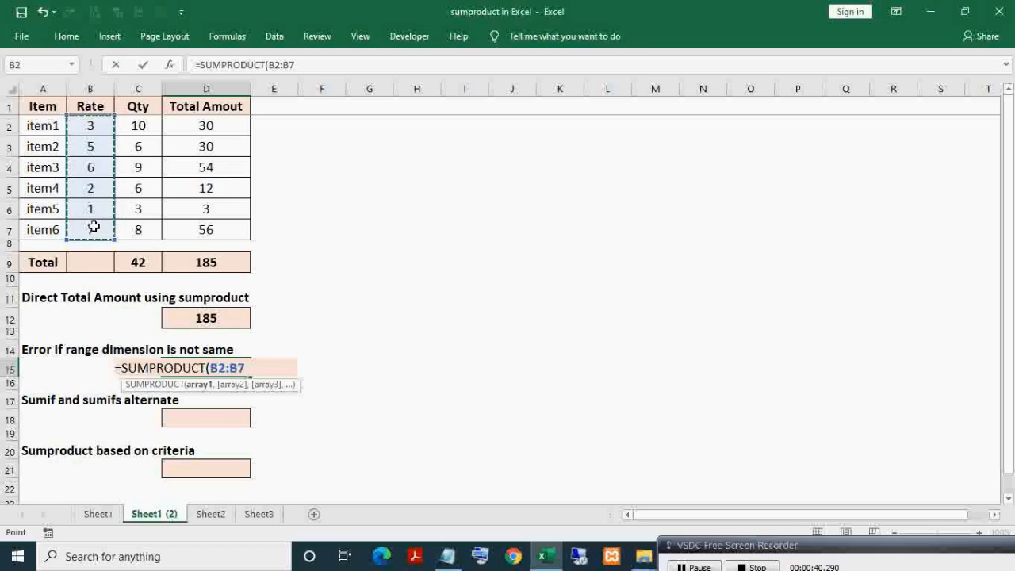
pyautogui.write(',')
pyautogui.moveTo(136, 127); pyautogui.dragTo(138, 164)
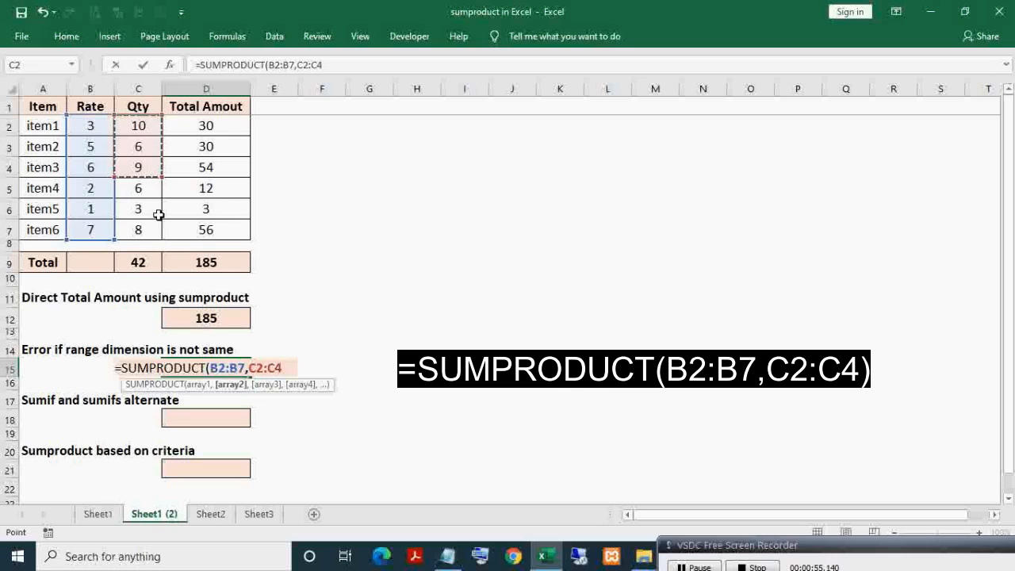
pyautogui.press('Return')
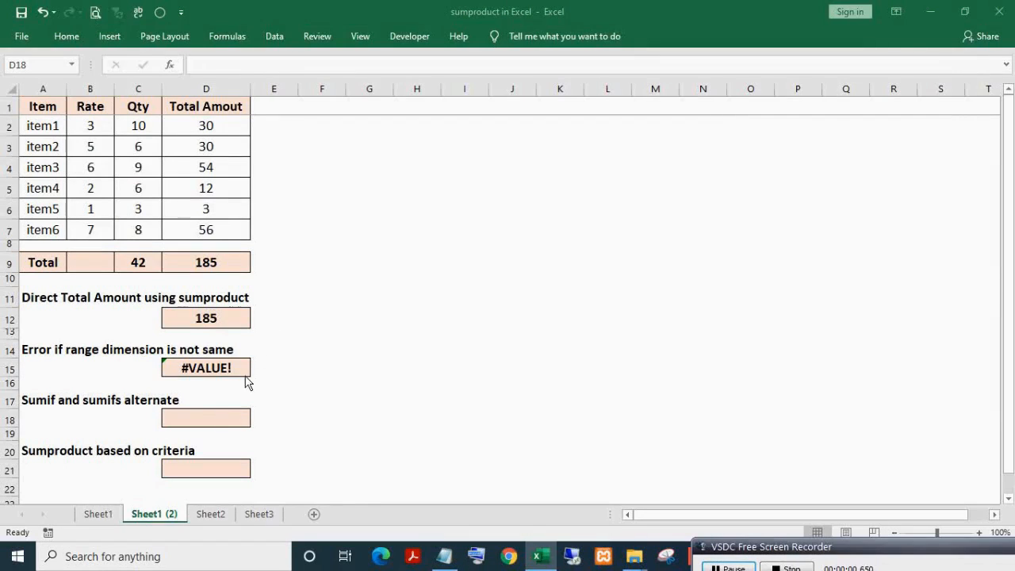
# - Enter =SUMPRODUCT((B2:B7<4),C2:C7) in D18 as the SUMIF alternative that sums Qty where Rate is below 4
pyautogui.click(214, 418)
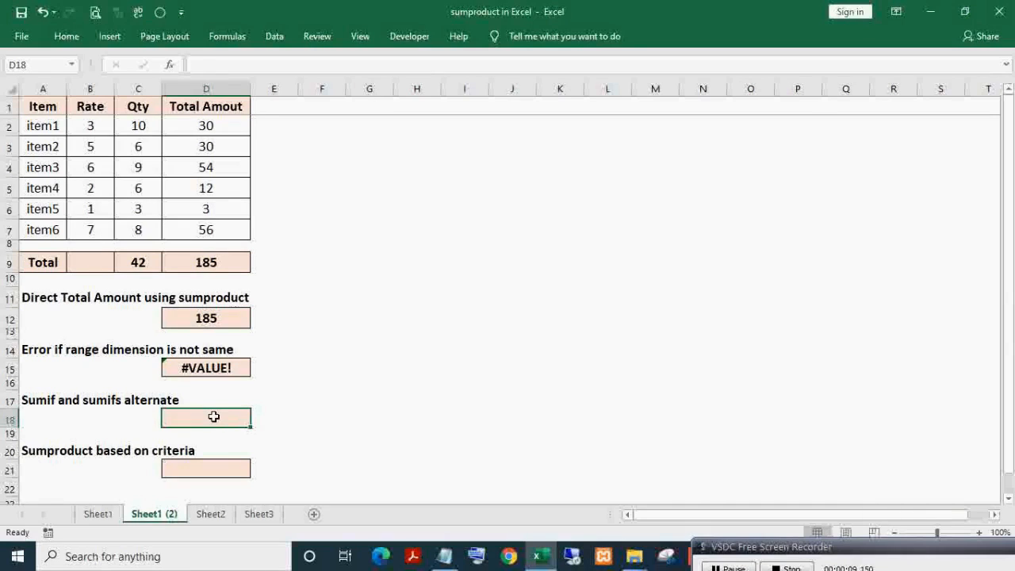
pyautogui.write('=sump')
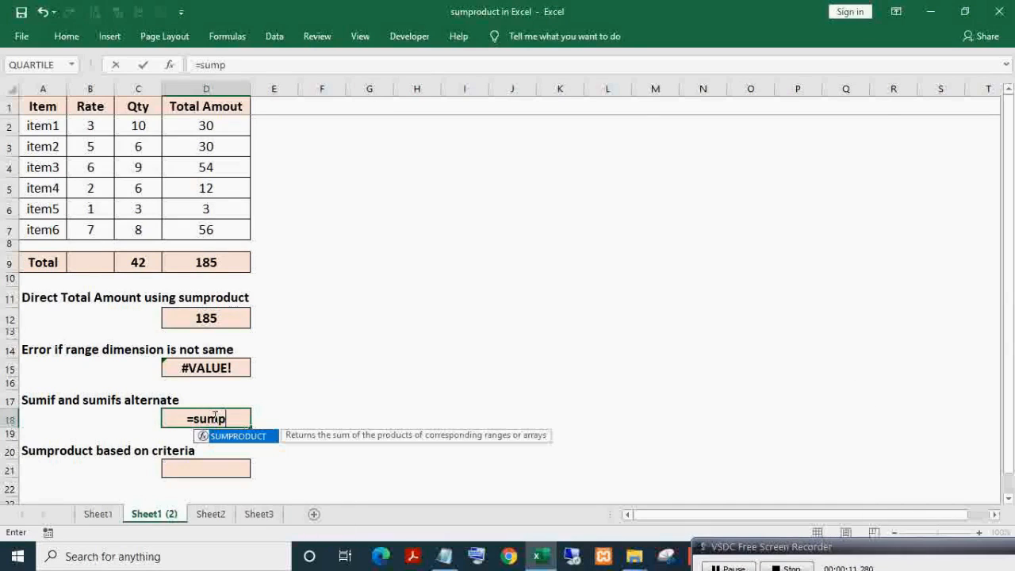
pyautogui.press('Tab')
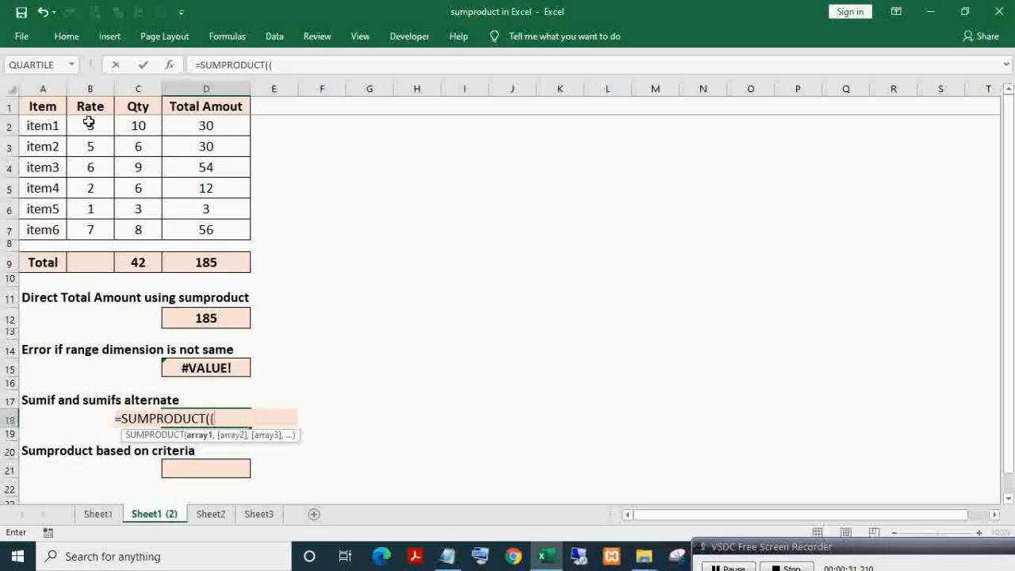
pyautogui.moveTo(93, 127); pyautogui.dragTo(96, 230)
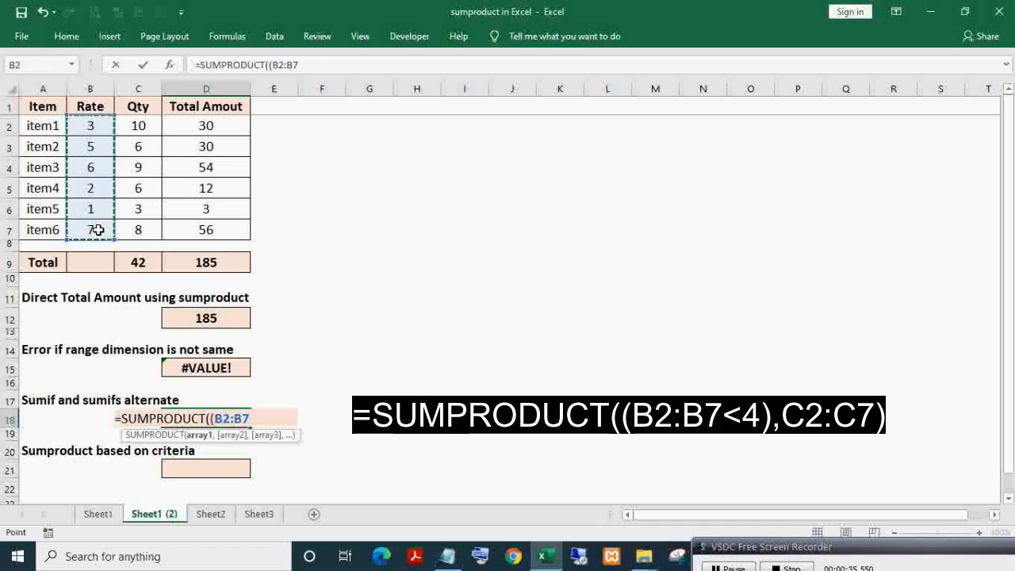
pyautogui.write('<')
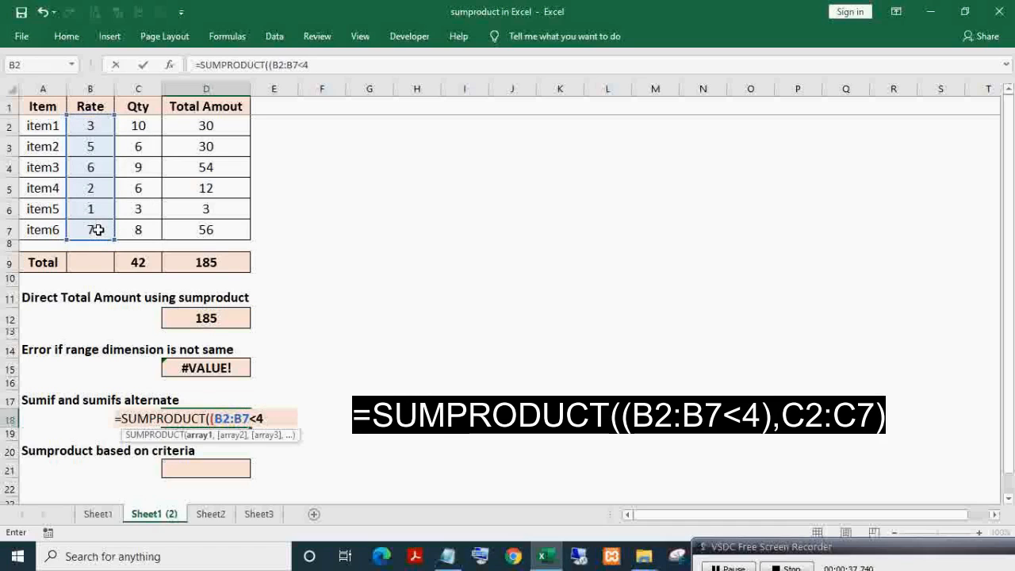
pyautogui.write('4),')
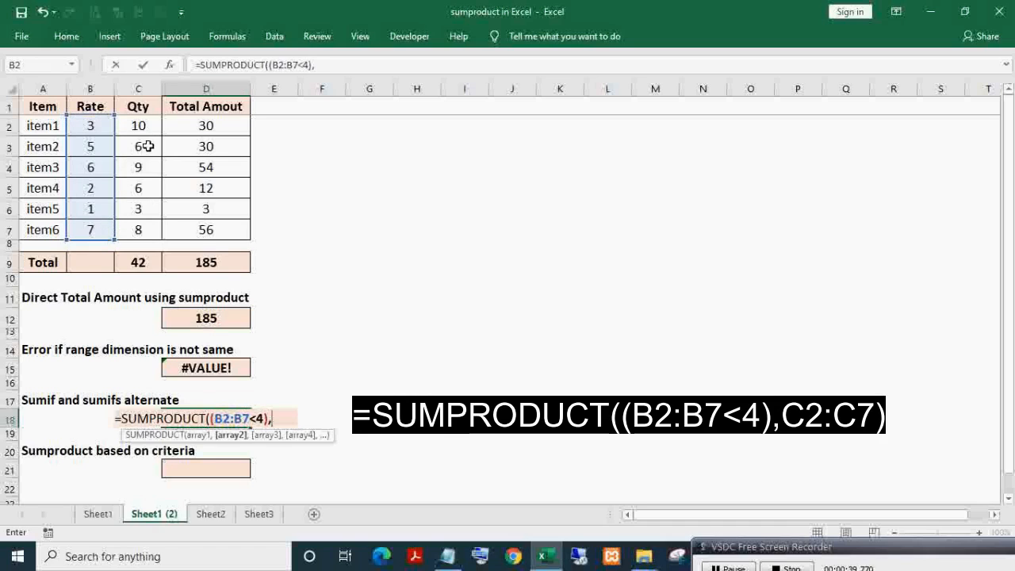
pyautogui.moveTo(138, 124); pyautogui.dragTo(142, 229)
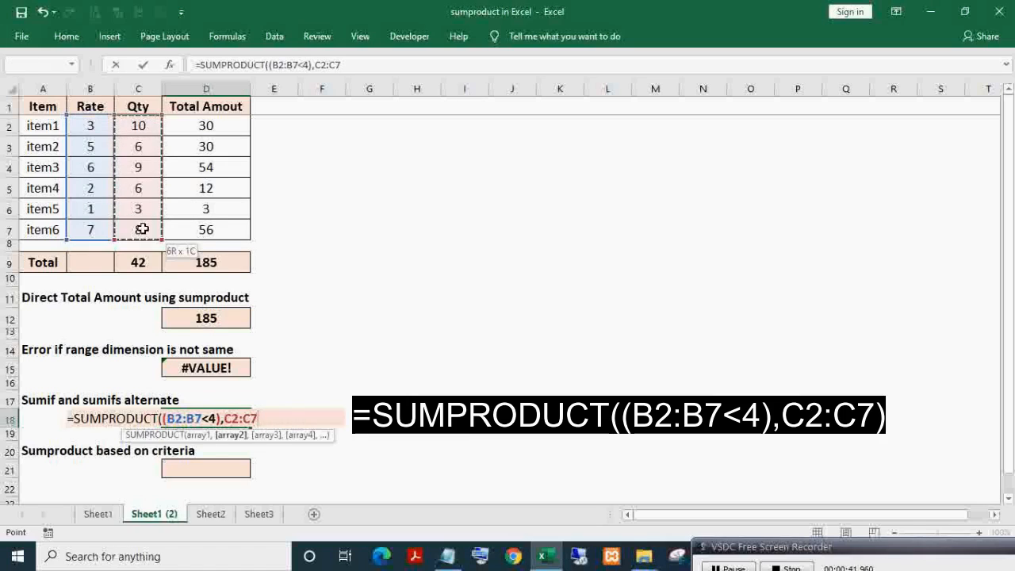
pyautogui.write(')')
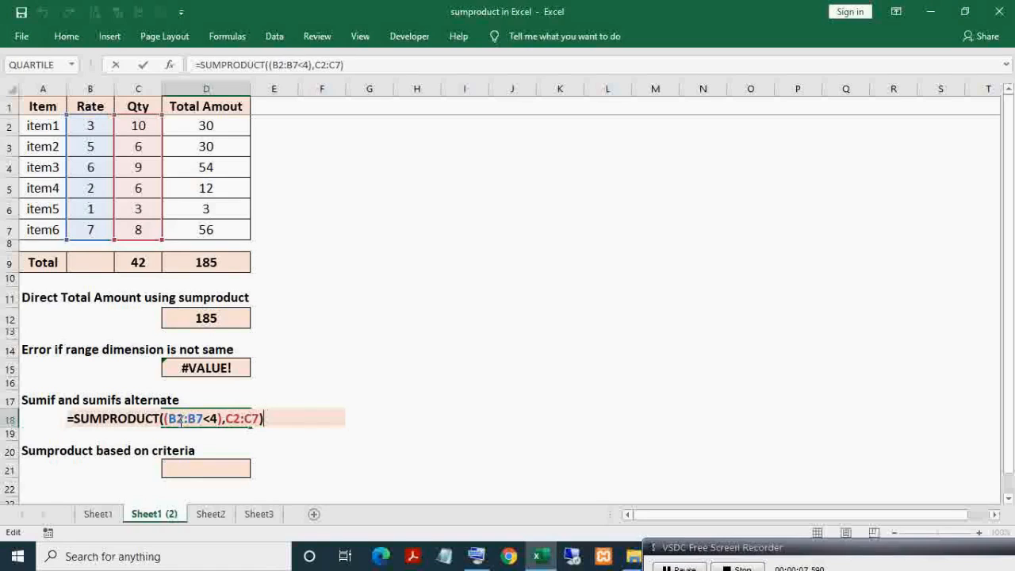
pyautogui.press('Return')
# - Evaluate the (B2:B7<4) condition inside the D18 formula using the on-screen keyboard, and leave the cell without keeping the evaluated array
pyautogui.click(179, 420)
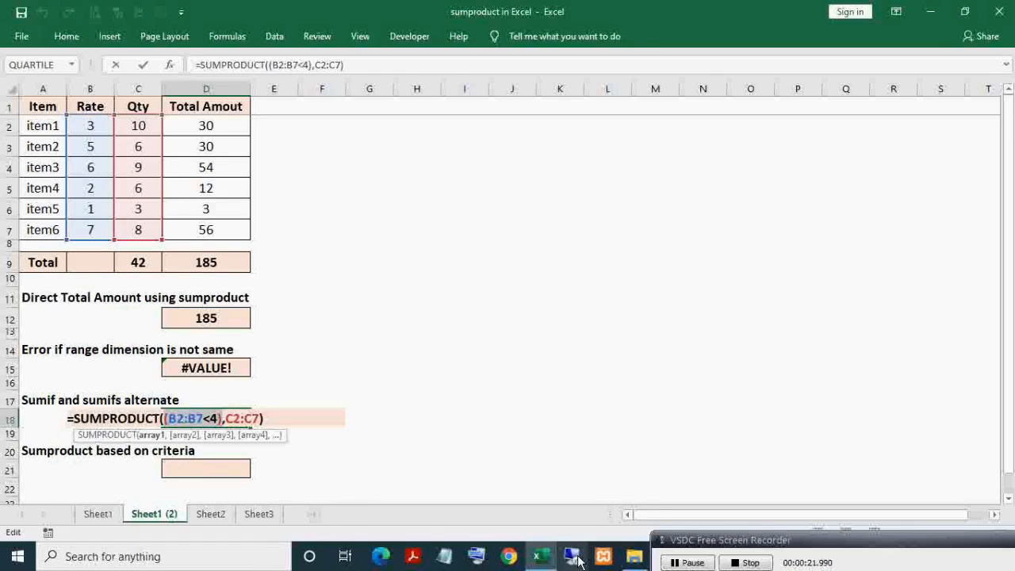
pyautogui.moveTo(712, 545); pyautogui.dragTo(916, 558)
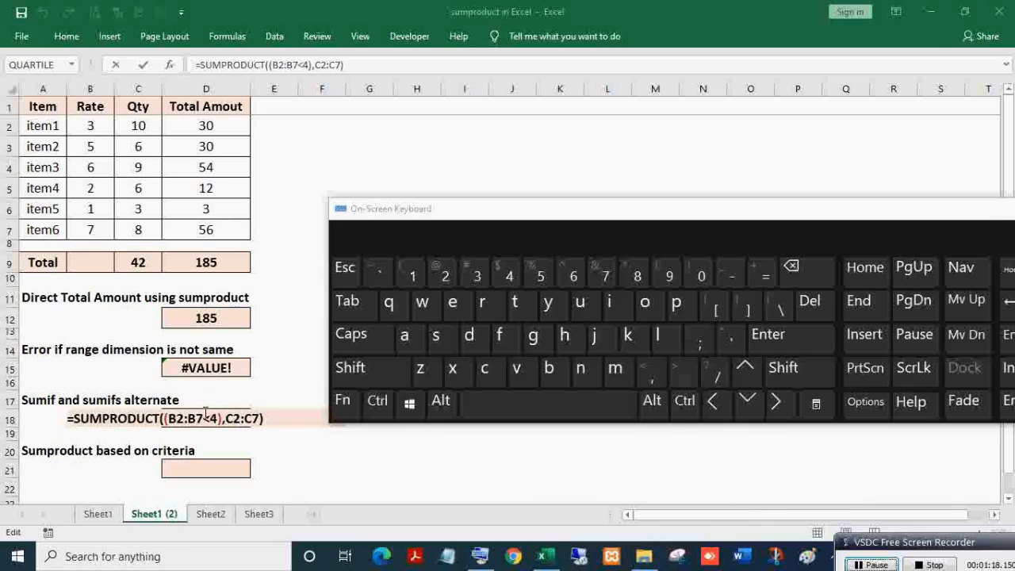
pyautogui.click(216, 418)
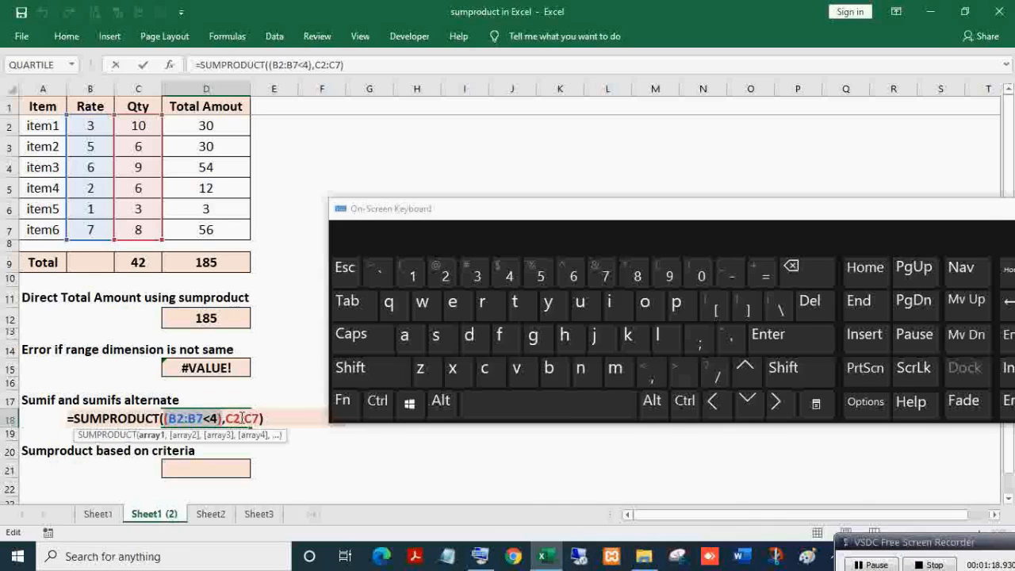
pyautogui.click(342, 401)
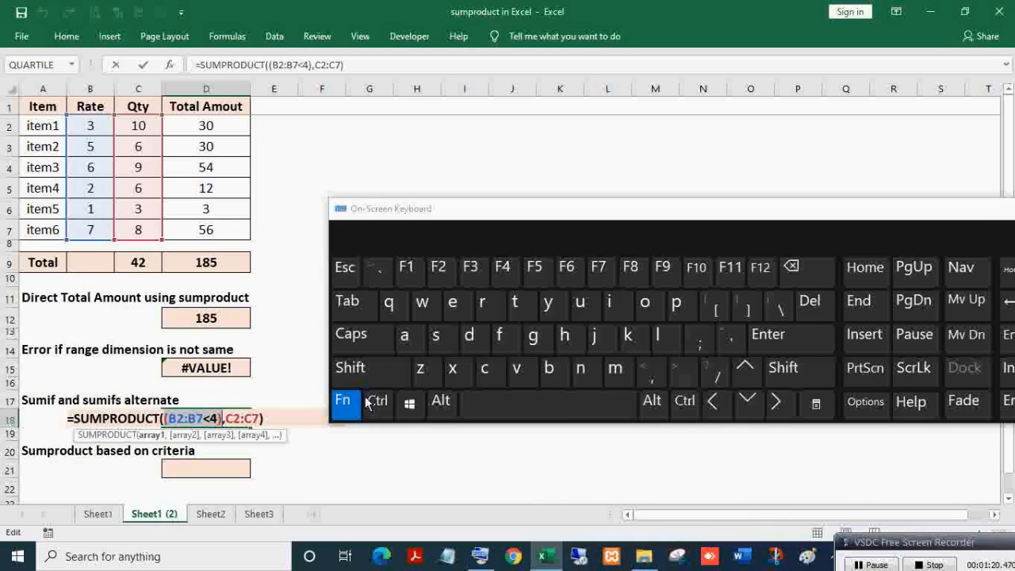
pyautogui.click(666, 273)
pyautogui.moveTo(447, 208); pyautogui.dragTo(424, 145)
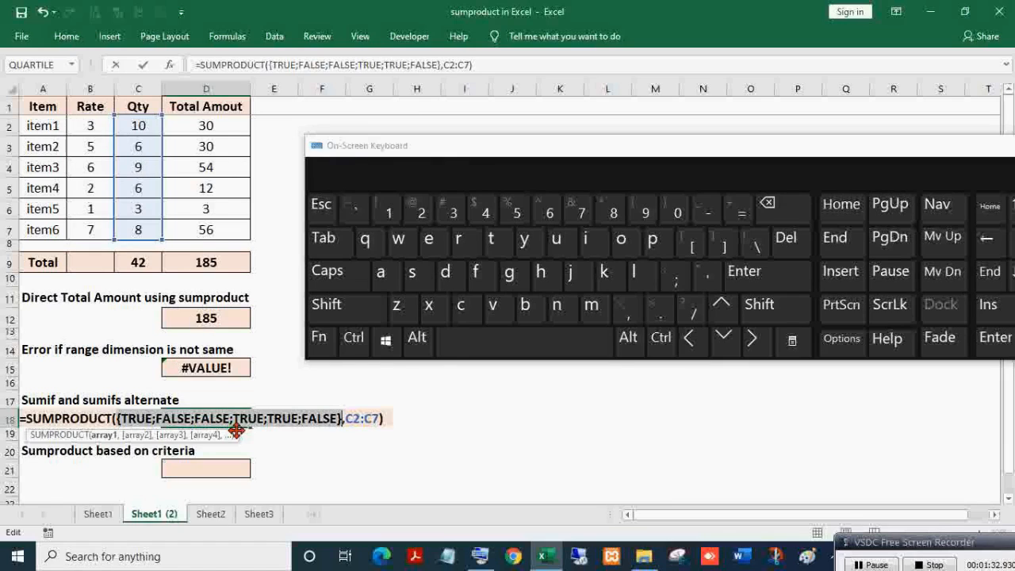
pyautogui.press('Escape')
# - Add a double negative before the condition in D18 so the formula reads =SUMPRODUCT(--(B2:B7<4),C2:C7)
pyautogui.press('F2')
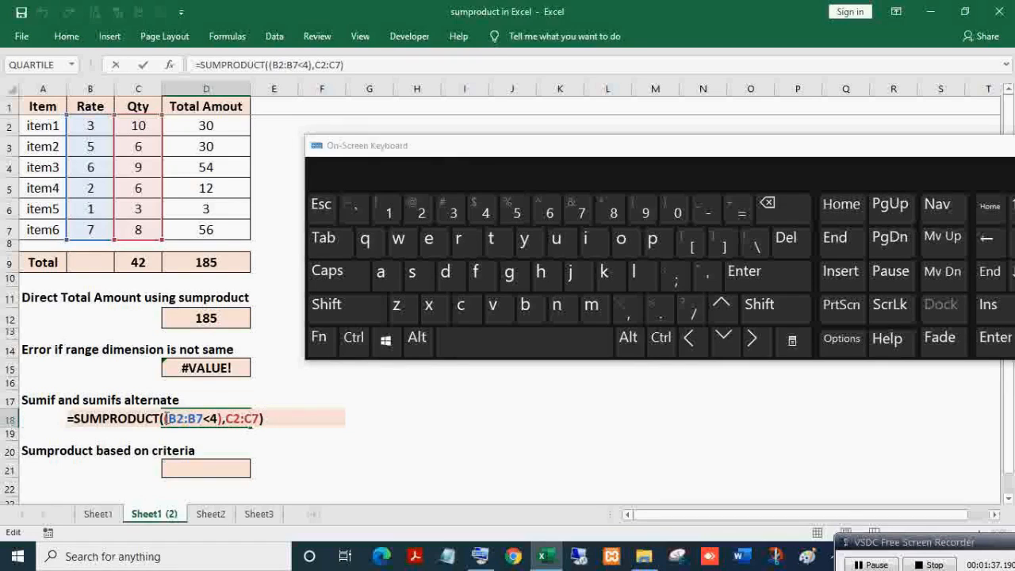
pyautogui.moveTo(164, 417); pyautogui.dragTo(216, 418)
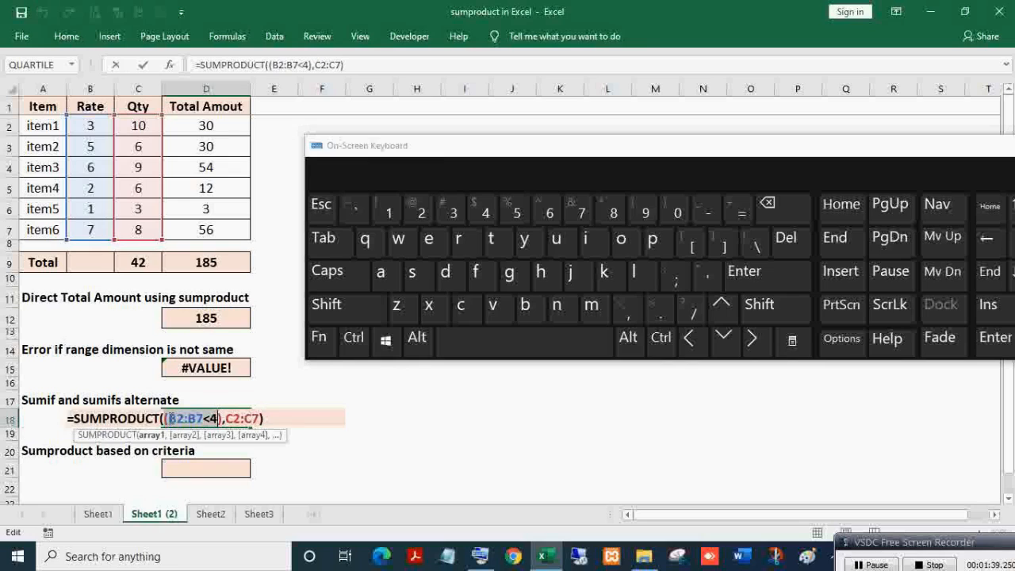
pyautogui.click(165, 417)
pyautogui.write('--')
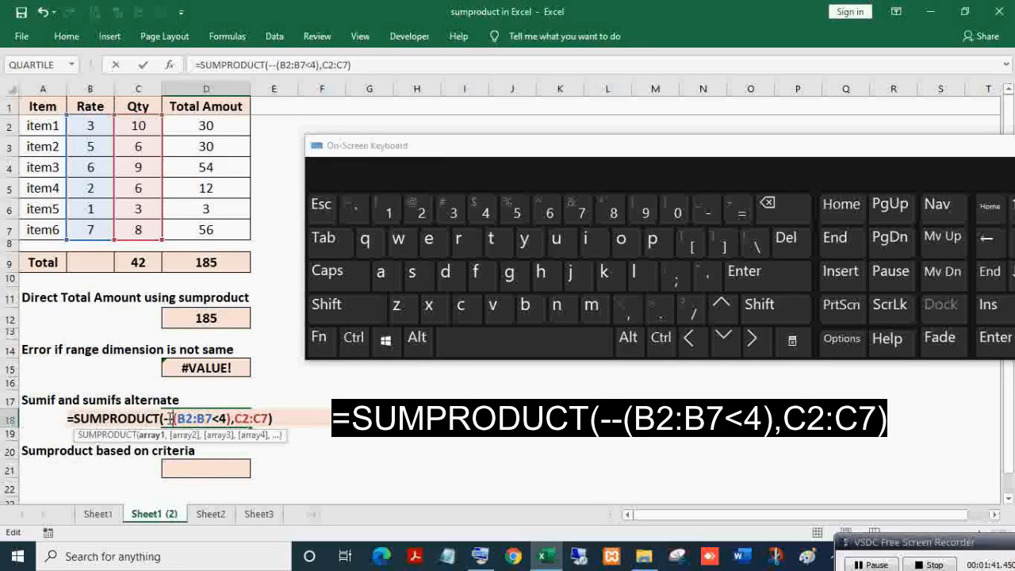
pyautogui.press('Return')
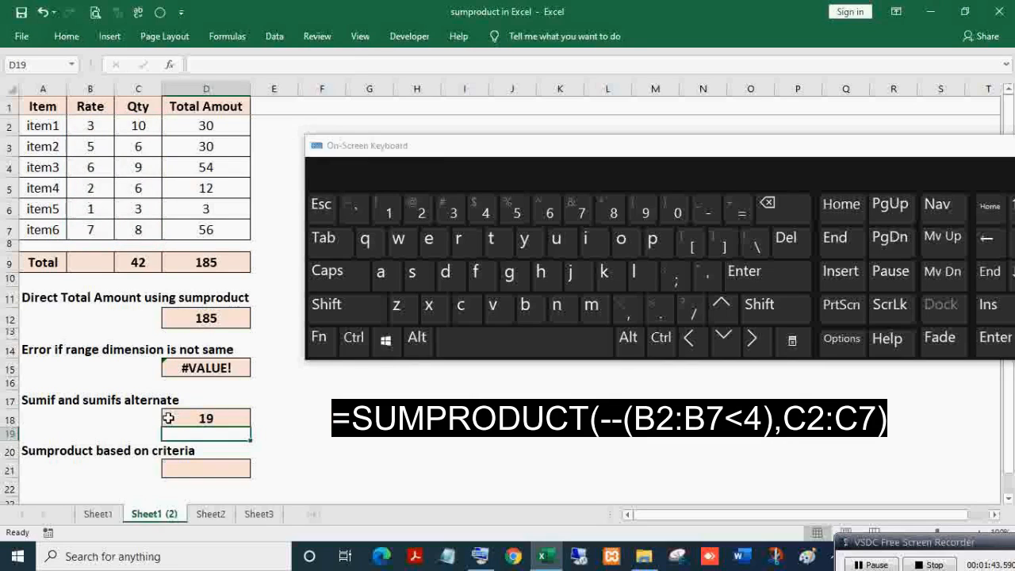
# - Check the D18 result by selecting the Qty cells C2, C5 and C6, whose rates are below 4, and reading their sum
pyautogui.doubleClick(210, 416)
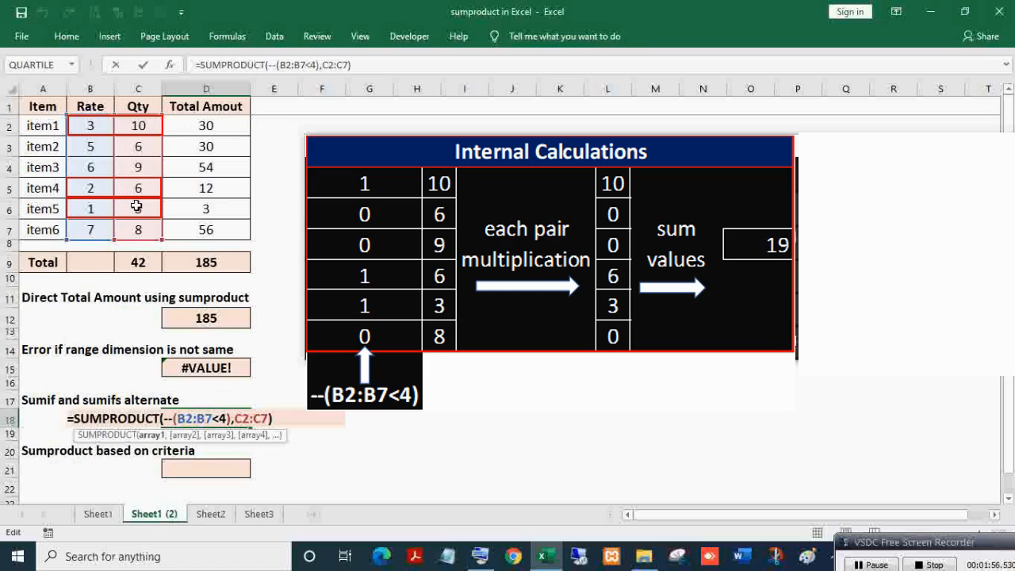
pyautogui.click(135, 127)
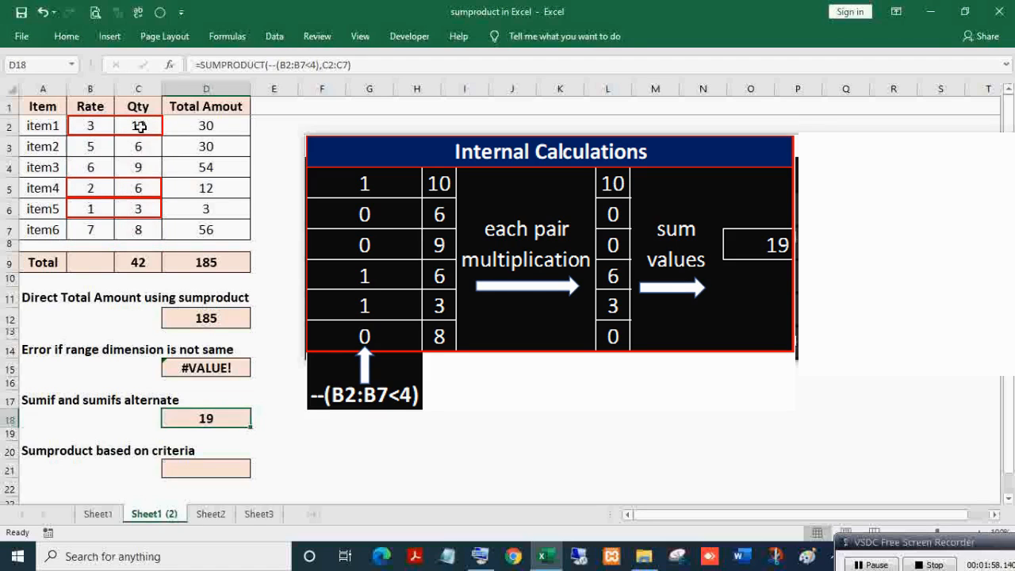
pyautogui.keyDown('ctrl'); pyautogui.click(141, 190); pyautogui.keyUp('ctrl')
pyautogui.keyDown('ctrl'); pyautogui.click(141, 208); pyautogui.keyUp('ctrl')
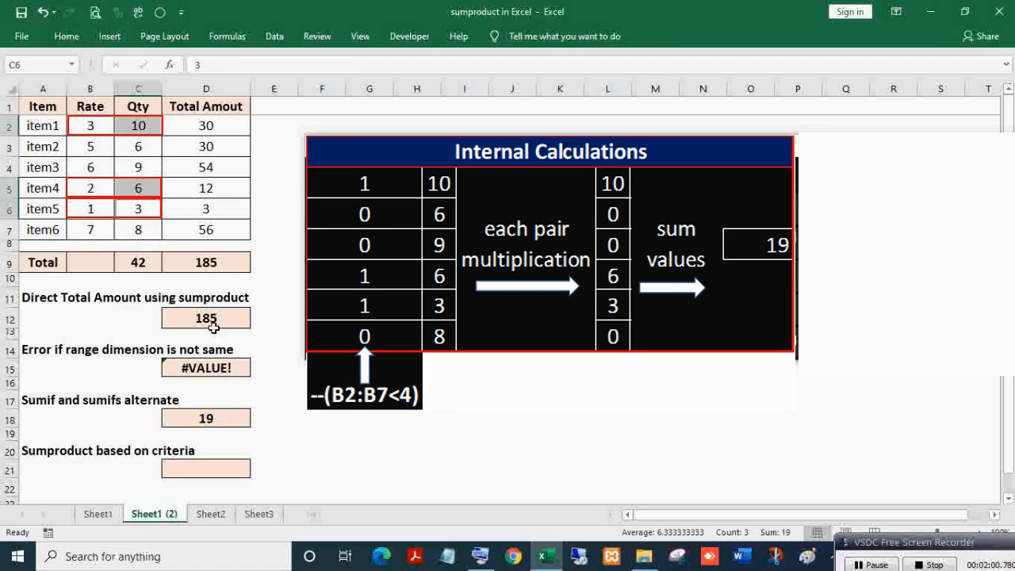
# - Evaluate the --(B2:B7<4) part of the D18 formula in place and examine how its array pairs with C2:C7
pyautogui.click(213, 420)
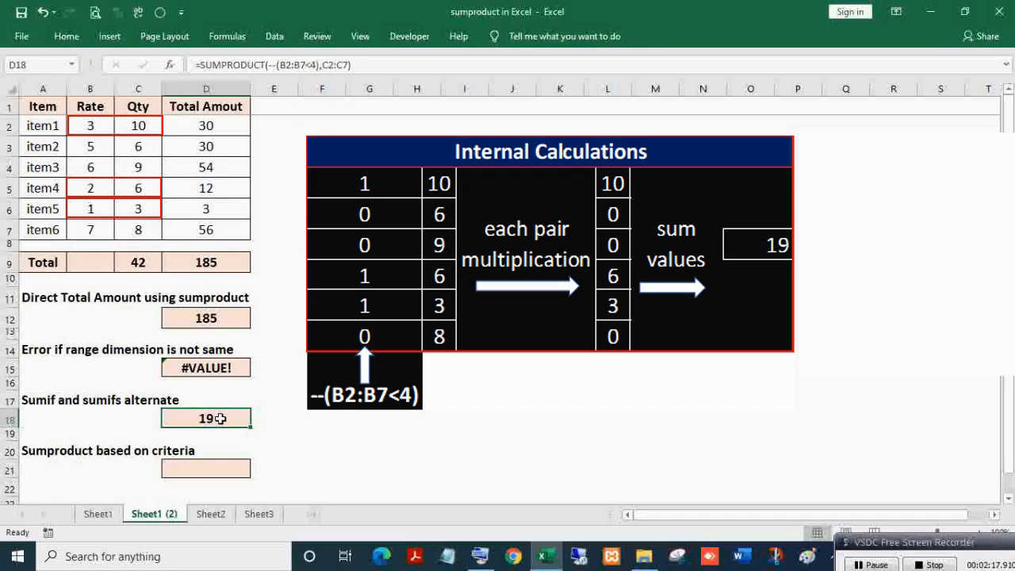
pyautogui.press('F2')
pyautogui.moveTo(230, 418); pyautogui.dragTo(174, 418)
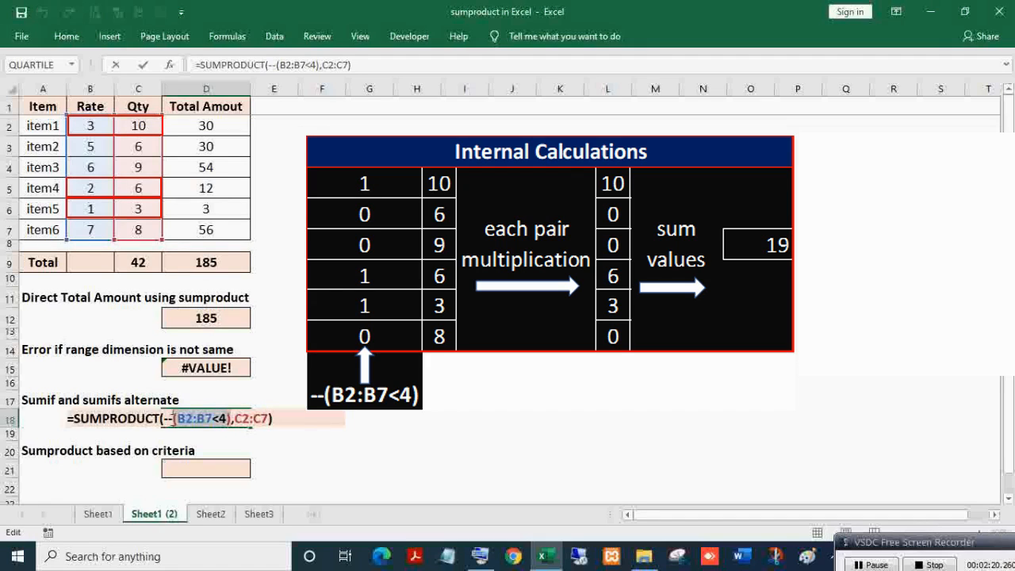
pyautogui.moveTo(174, 418); pyautogui.dragTo(163, 417)
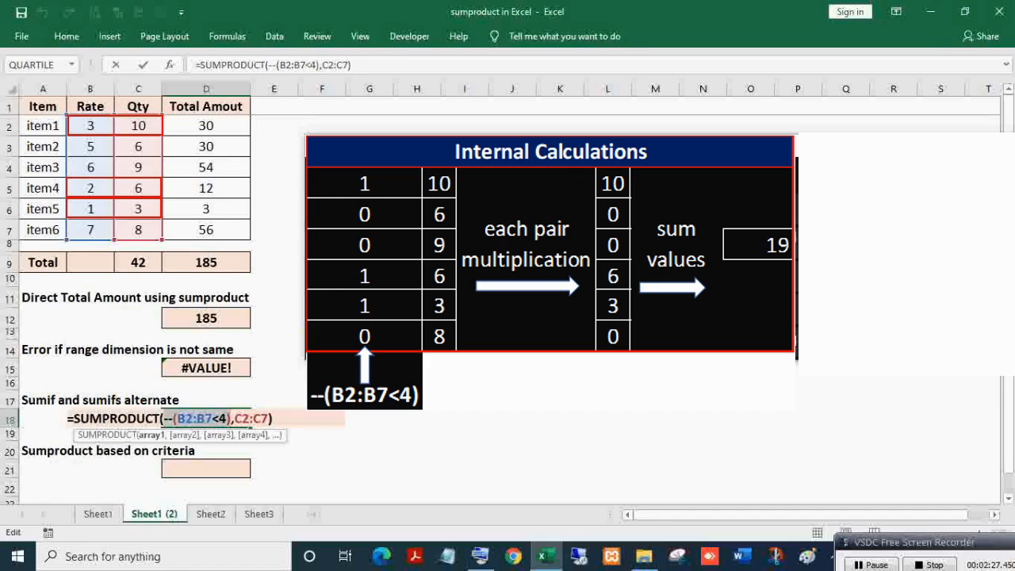
pyautogui.press('F9')
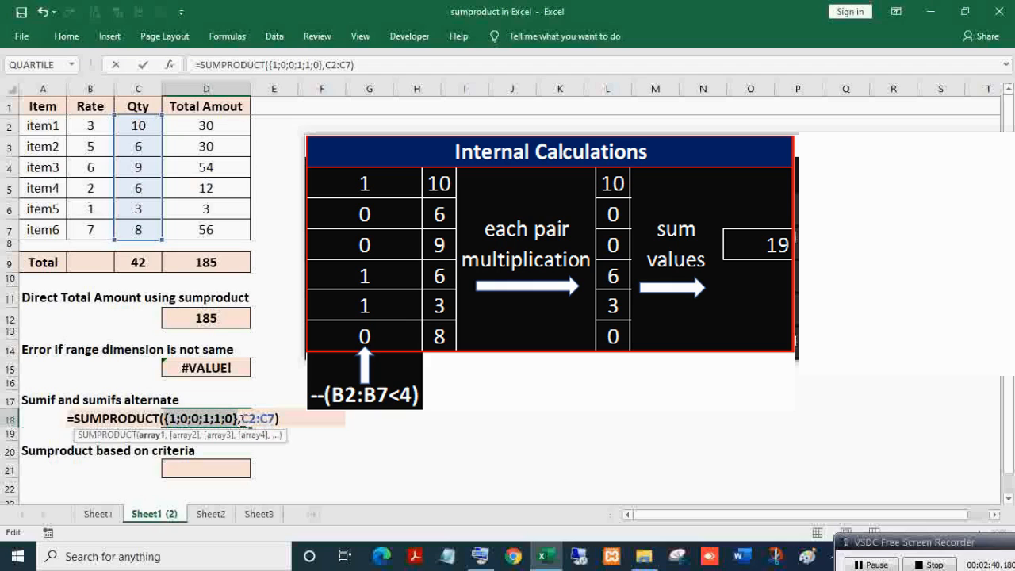
pyautogui.moveTo(242, 419); pyautogui.dragTo(277, 419)
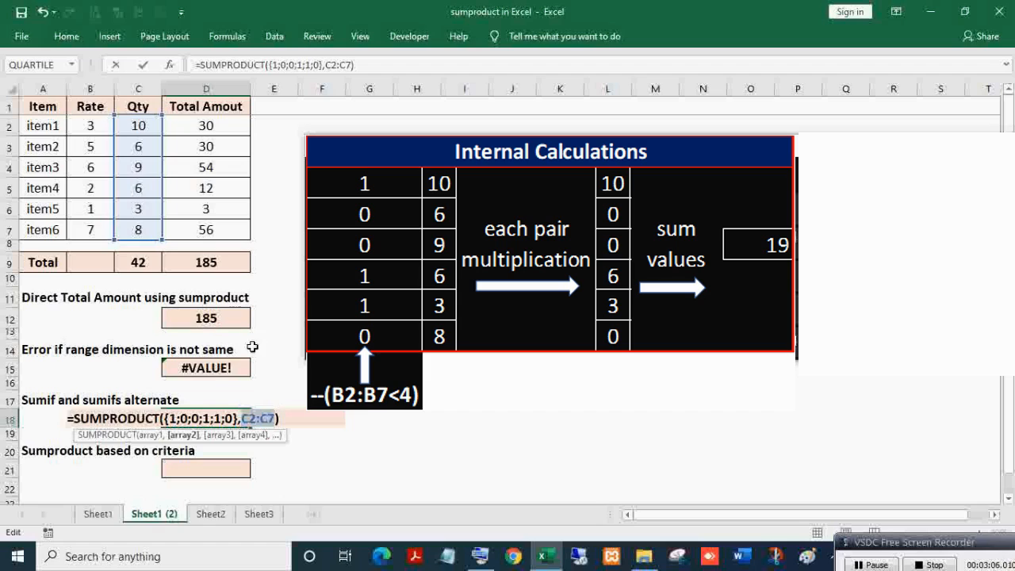
pyautogui.press('Return')
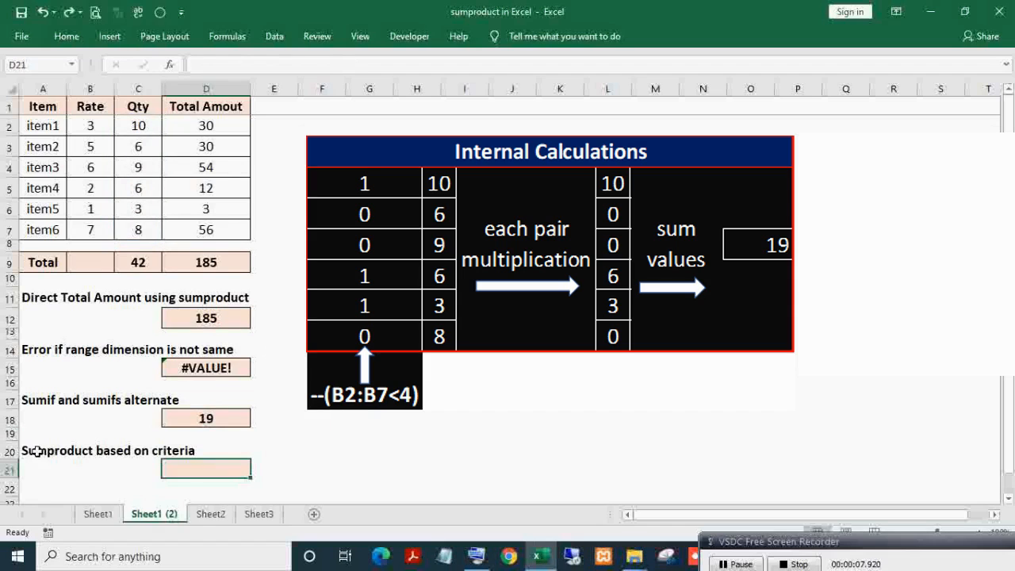
# - Select the Total Amount cells D2, D5 and D6 for items with a rate below 4 and read their sum
pyautogui.click(48, 452)
pyautogui.click(196, 471)
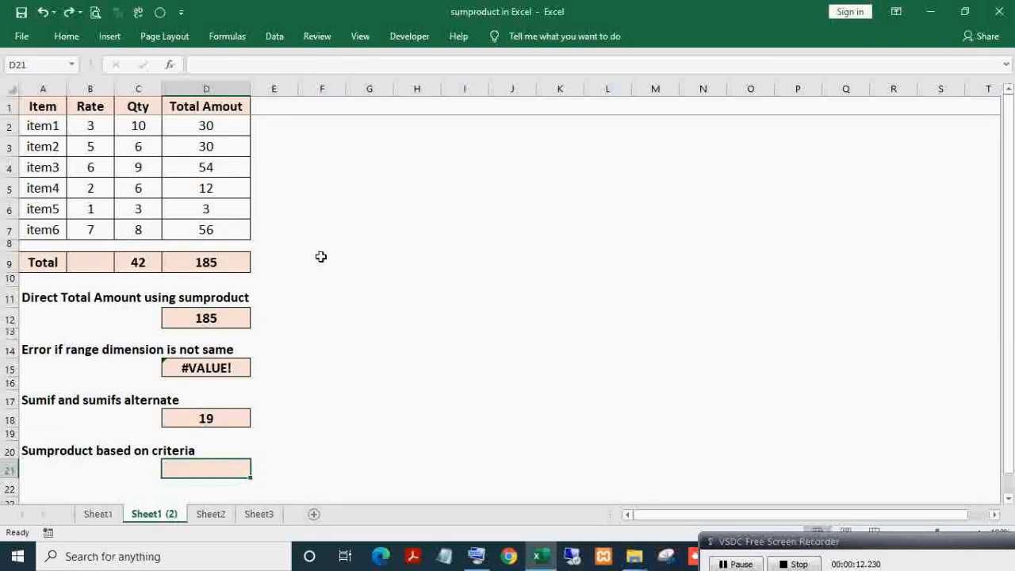
pyautogui.click(91, 126)
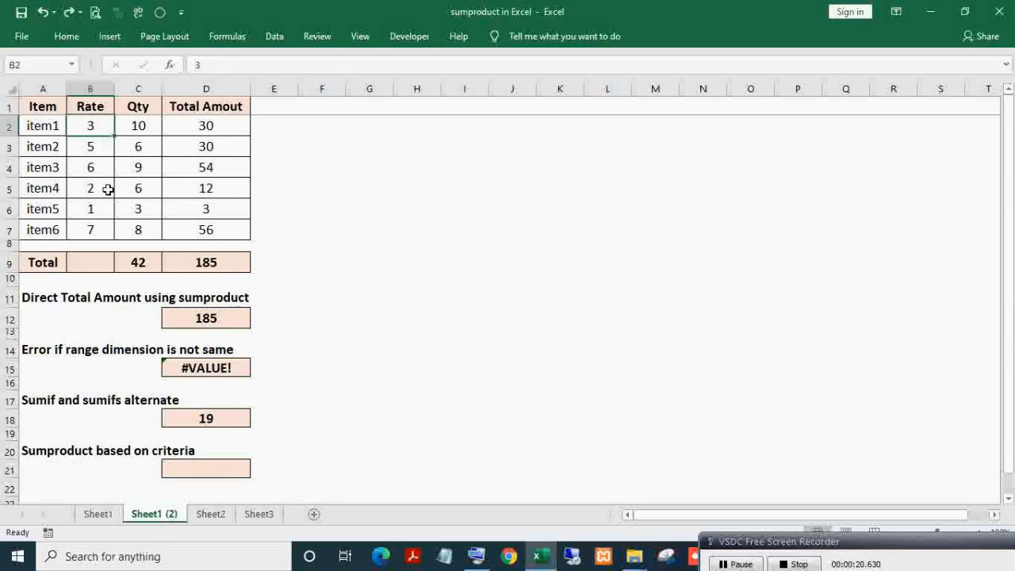
pyautogui.click(193, 130)
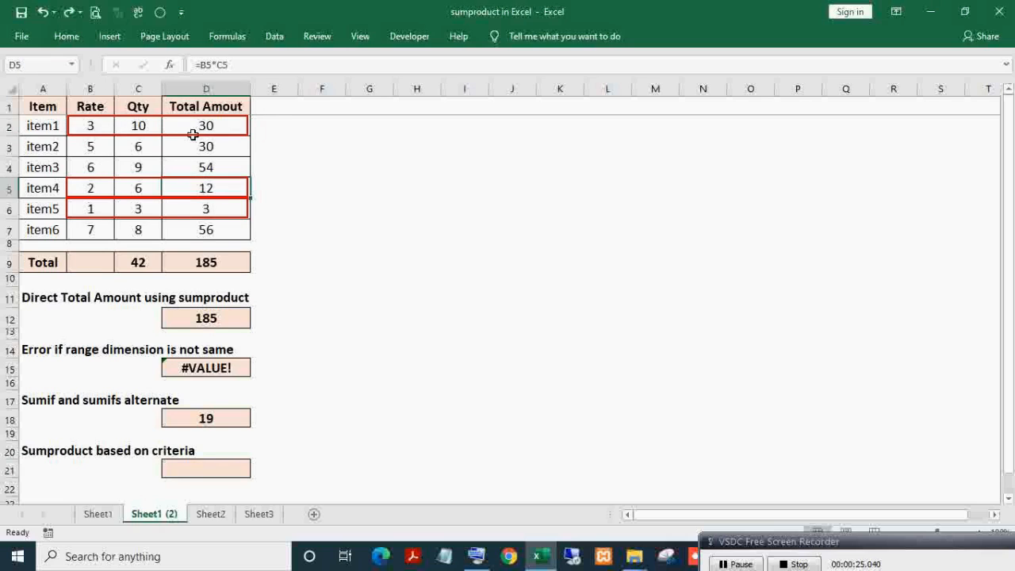
pyautogui.keyDown('ctrl'); pyautogui.click(194, 187); pyautogui.keyUp('ctrl')
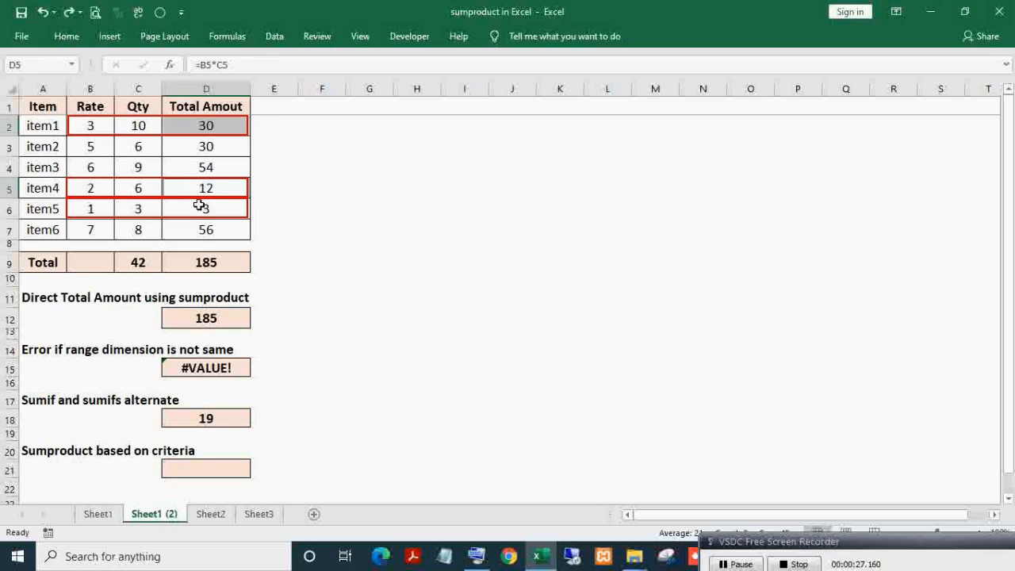
pyautogui.keyDown('ctrl'); pyautogui.click(200, 206); pyautogui.keyUp('ctrl')
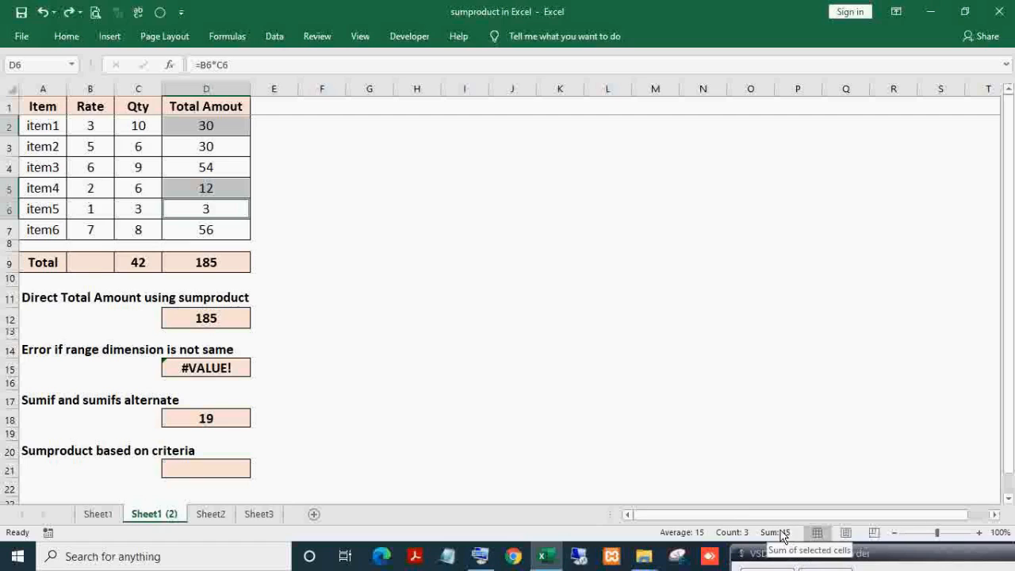
# - Copy the formula text =SUMPRODUCT(--(B2:B7<4),C2:C7) from D18 and paste it into D21 under the criteria heading
pyautogui.click(217, 469)
pyautogui.doubleClick(231, 417)
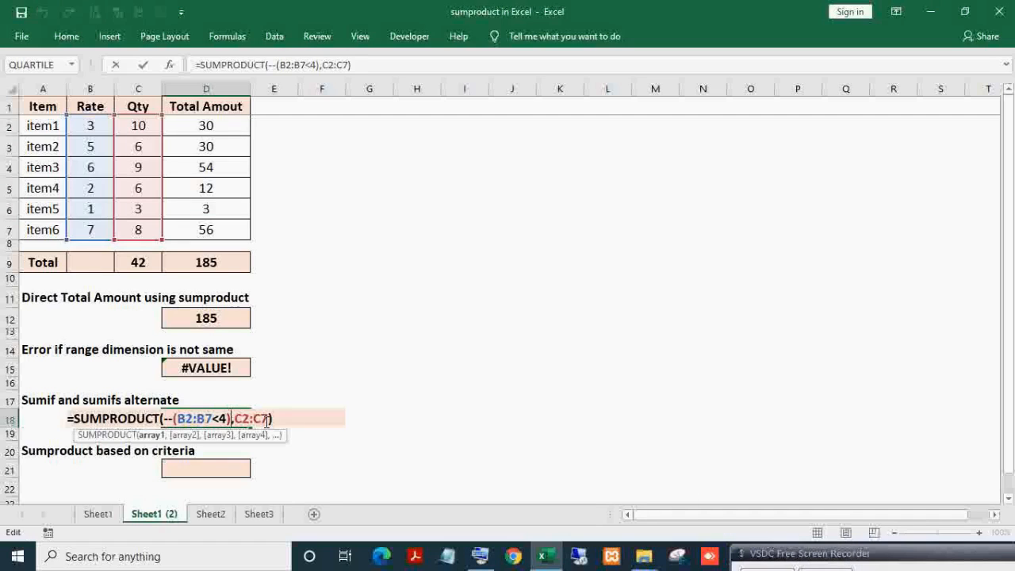
pyautogui.moveTo(288, 419); pyautogui.dragTo(47, 410)
pyautogui.hotkey('ctrl', 'c')
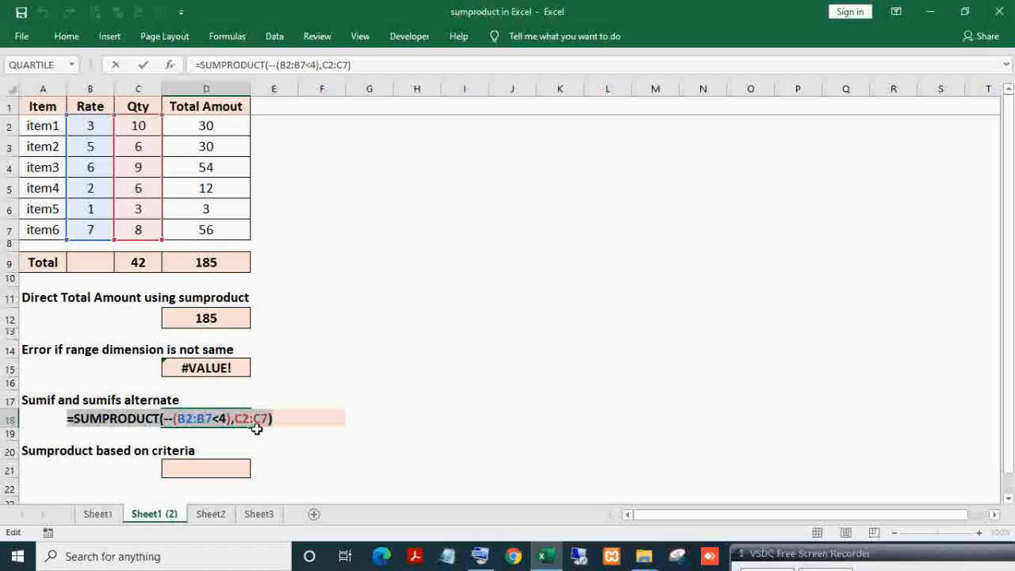
pyautogui.press('Return')
pyautogui.press('Down')
pyautogui.press('Down')
pyautogui.press('F2')
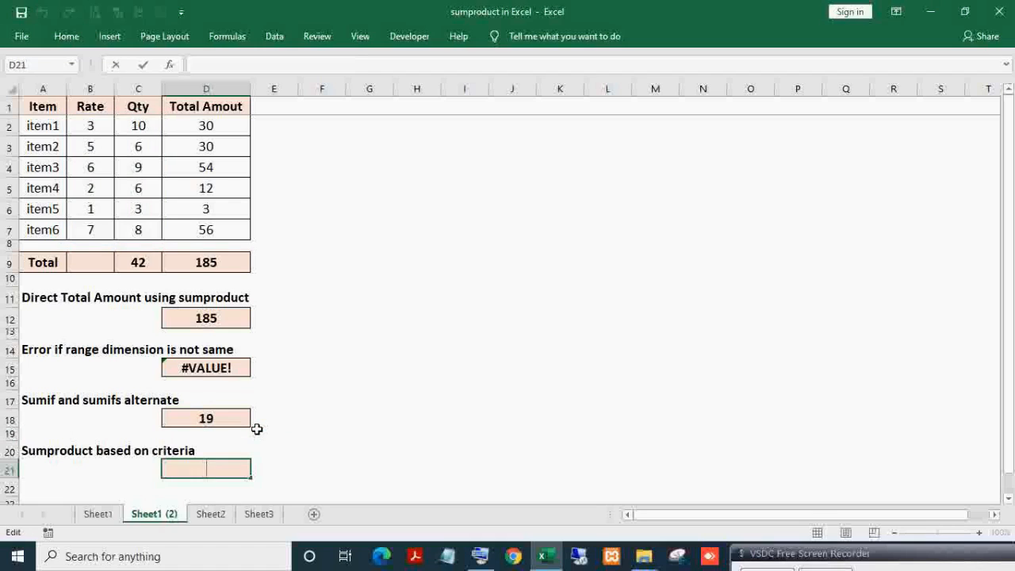
pyautogui.hotkey('ctrl', 'v')
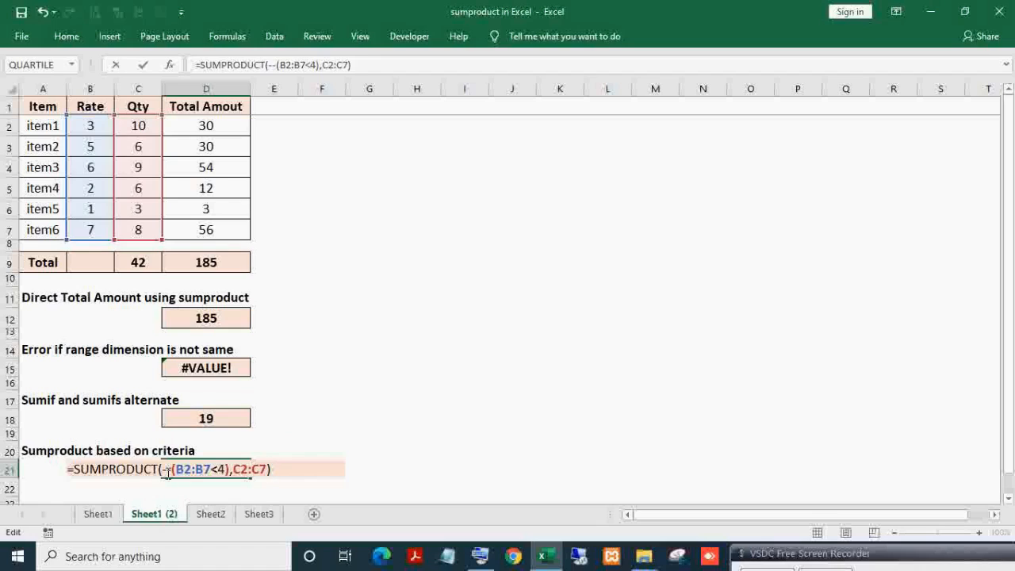
# - Add B2:B7 as the third array in D21, making the formula =SUMPRODUCT(--(B2:B7<4),C2:C7,B2:B7)
pyautogui.click(232, 469)
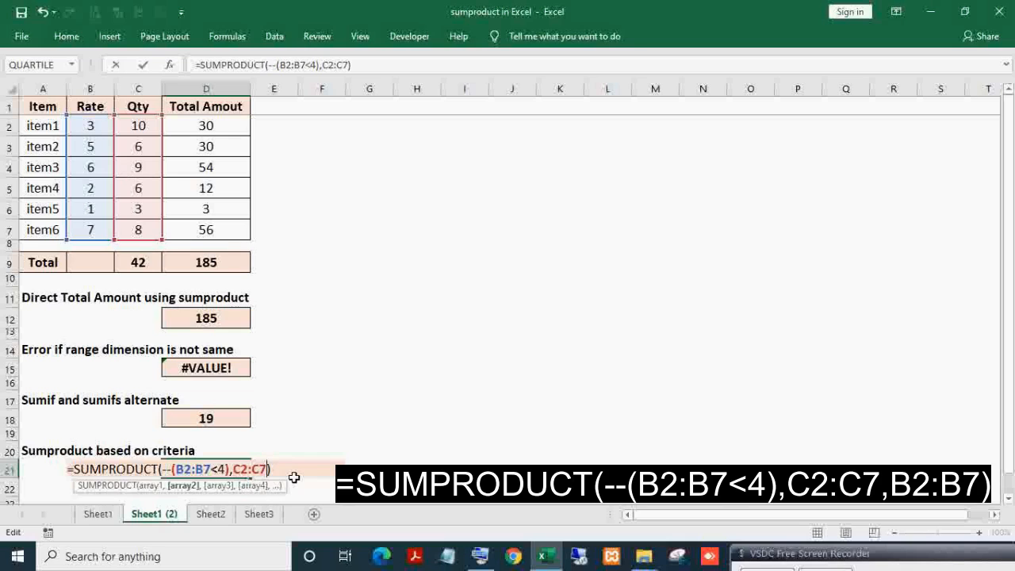
pyautogui.write(',')
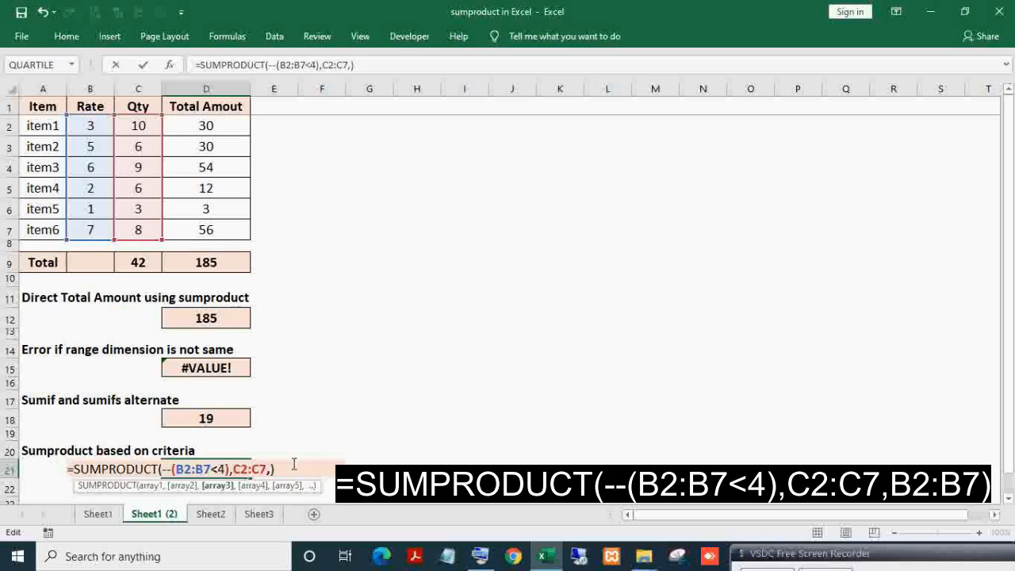
pyautogui.moveTo(87, 124); pyautogui.dragTo(105, 238)
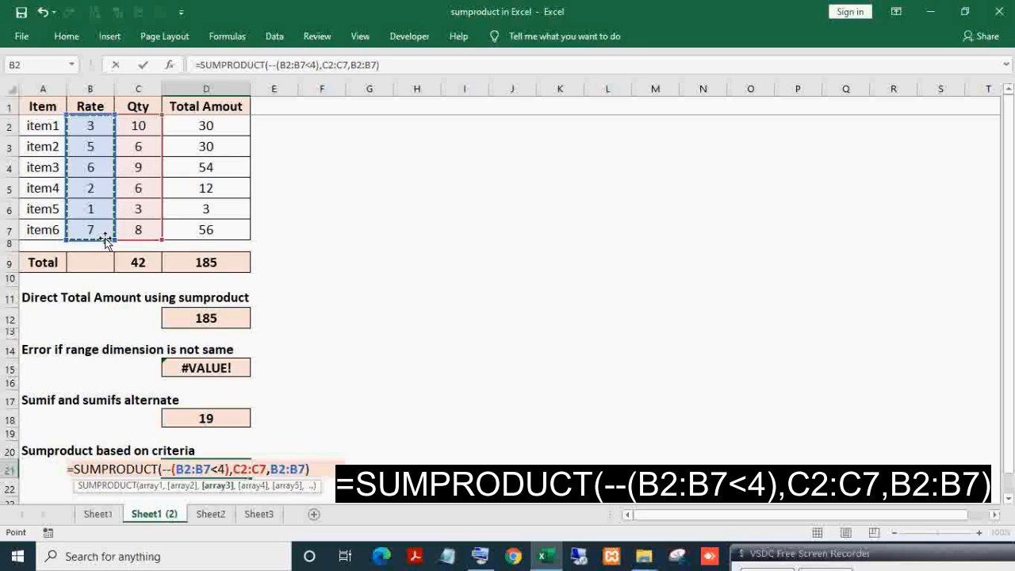
pyautogui.press('Return')
pyautogui.click(220, 470)
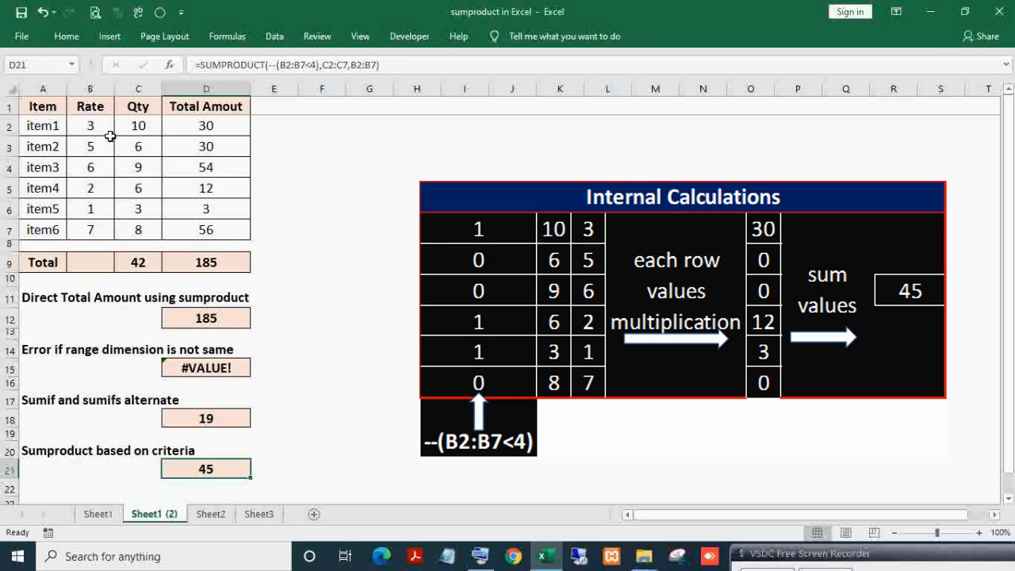
# - Check the D21 result by selecting Total Amount cells D2, D5 and D6 together and comparing their sum with it
pyautogui.click(205, 128)
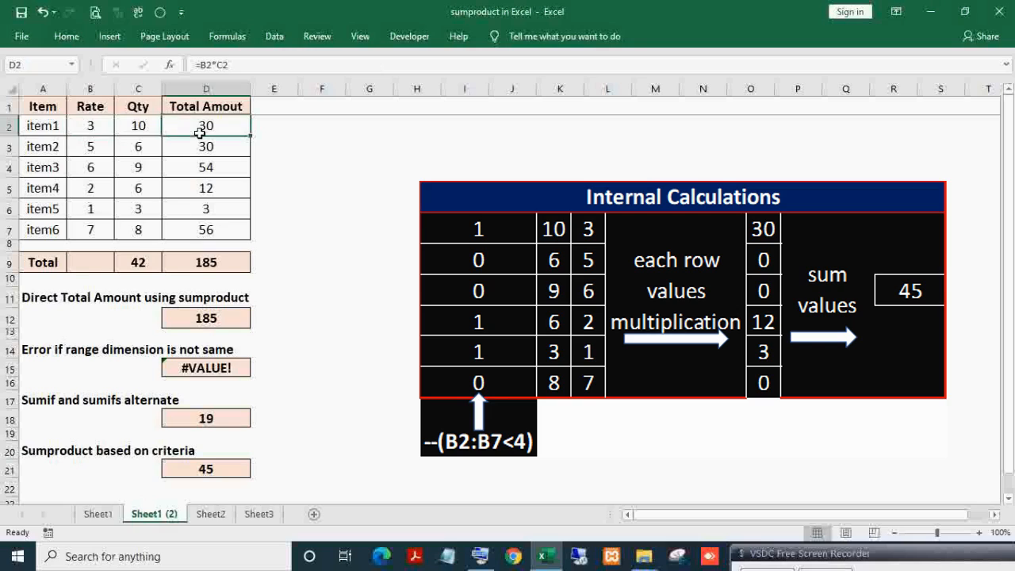
pyautogui.keyDown('ctrl'); pyautogui.click(205, 189); pyautogui.keyUp('ctrl')
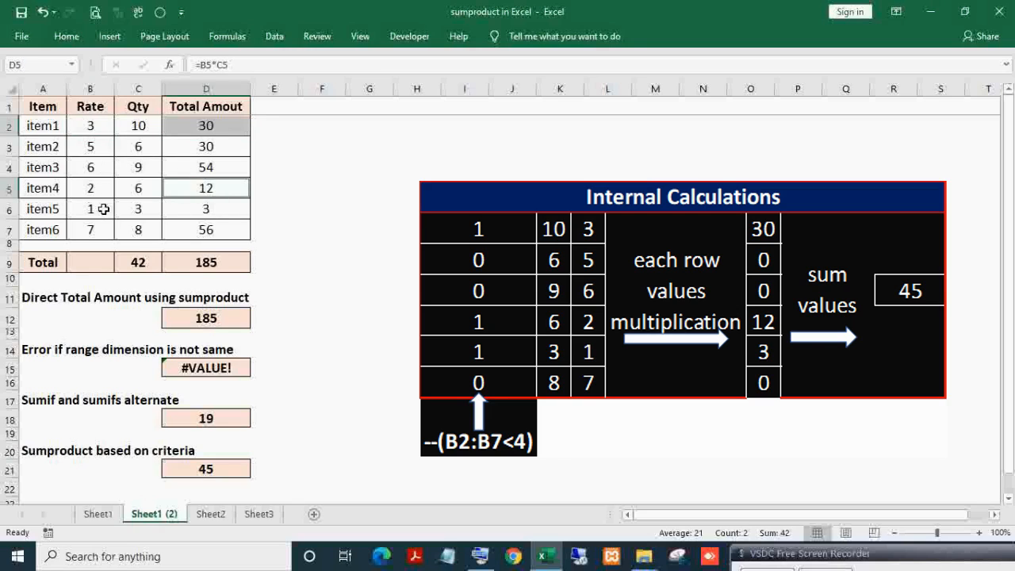
pyautogui.keyDown('ctrl'); pyautogui.click(219, 210); pyautogui.keyUp('ctrl')
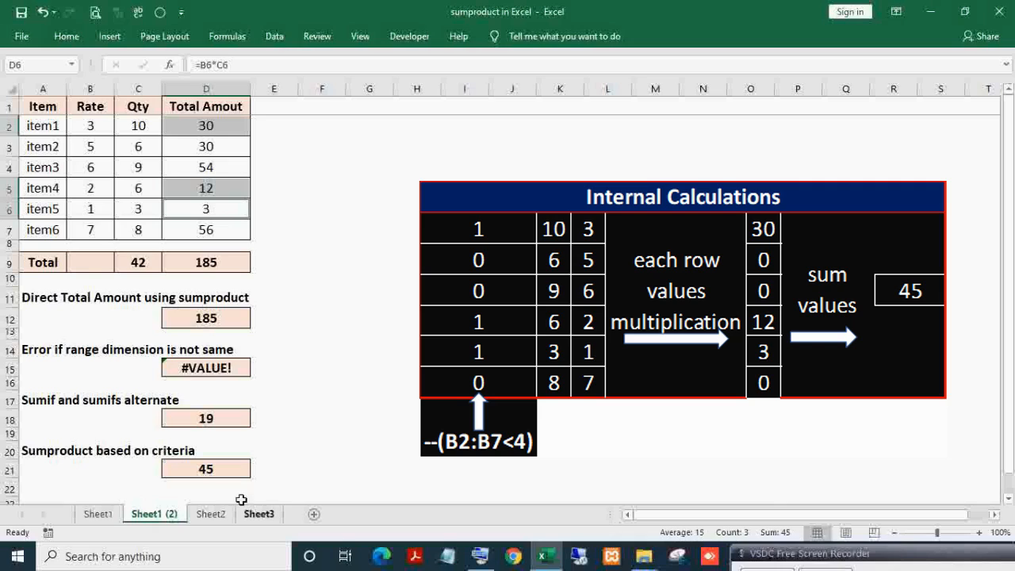
pyautogui.click(206, 468)
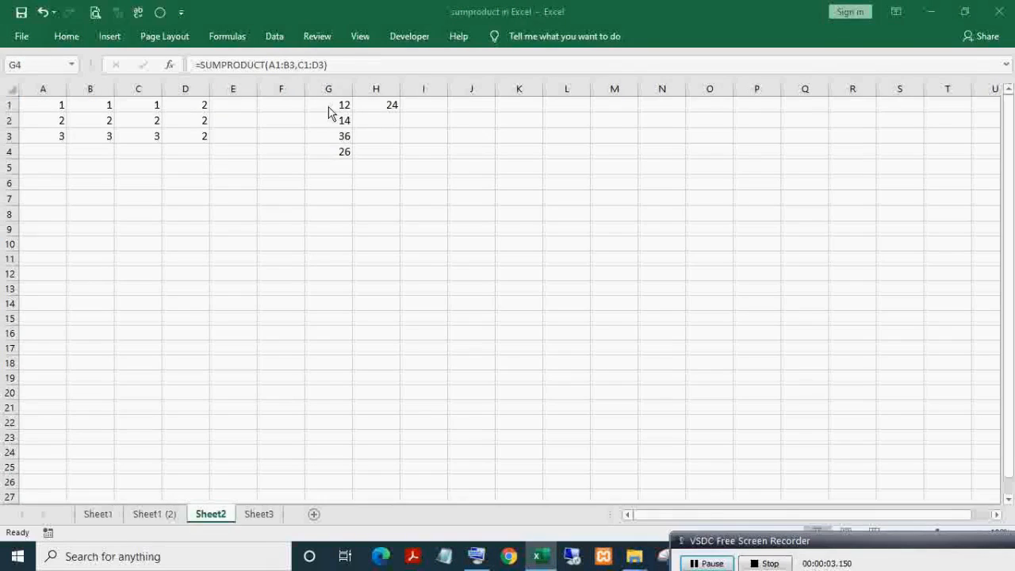
# - Examine the single-array SUMPRODUCT formula in G1 on Sheet2 and compare its result with the sum of the selected range A1:B3
pyautogui.click(329, 105)
pyautogui.doubleClick(329, 106)
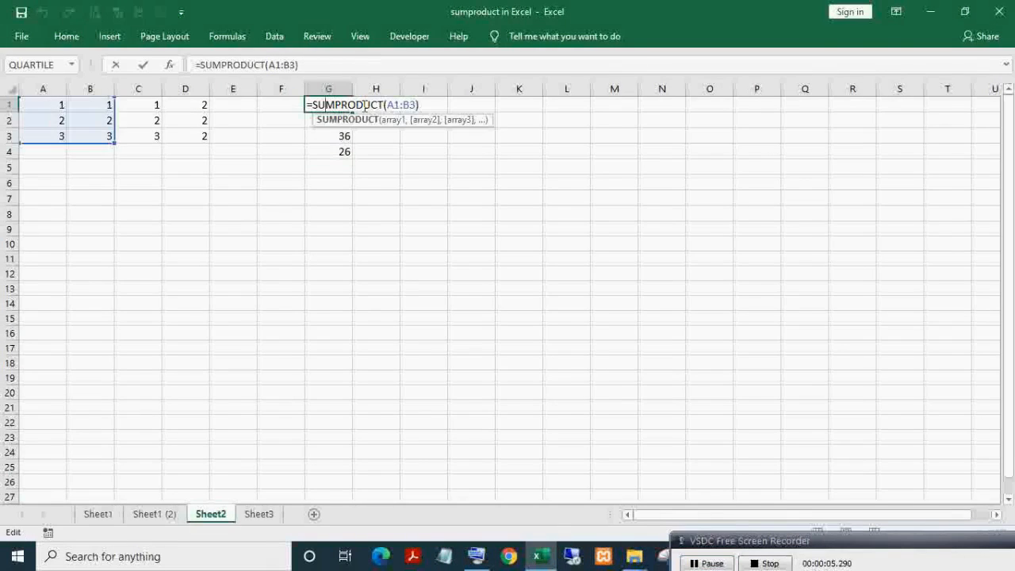
pyautogui.moveTo(389, 106); pyautogui.dragTo(435, 103)
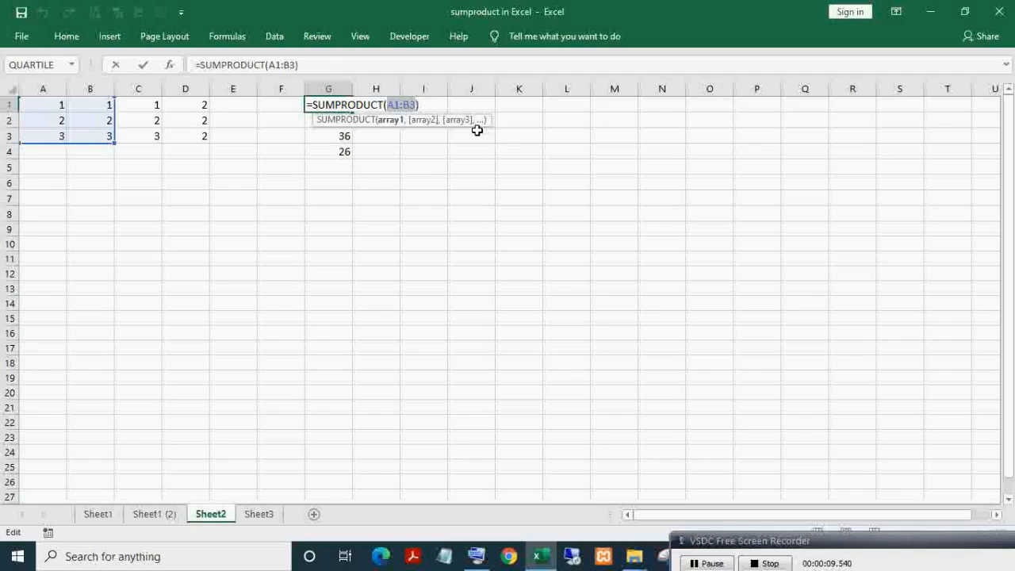
pyautogui.press('Return')
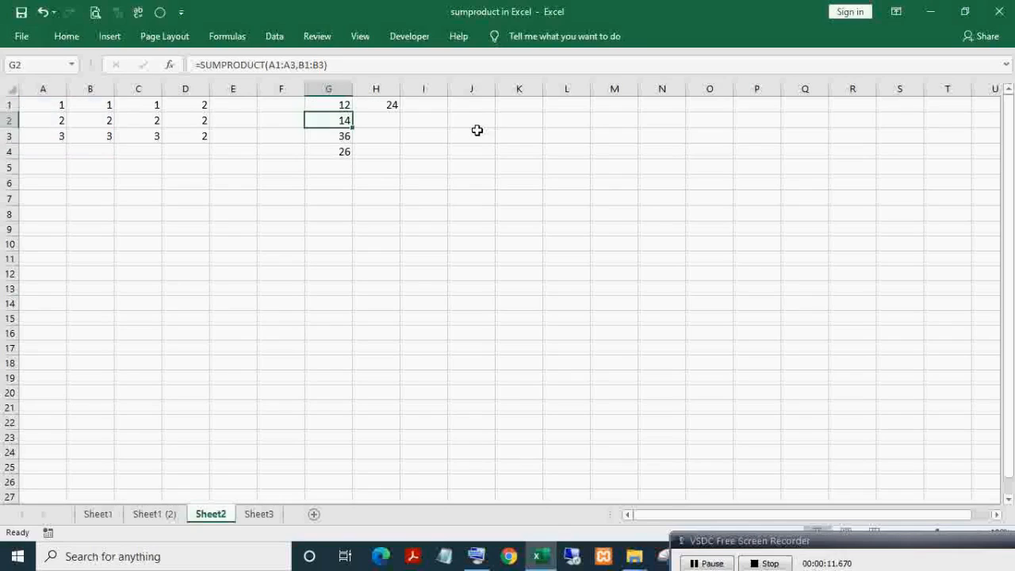
pyautogui.press('Up')
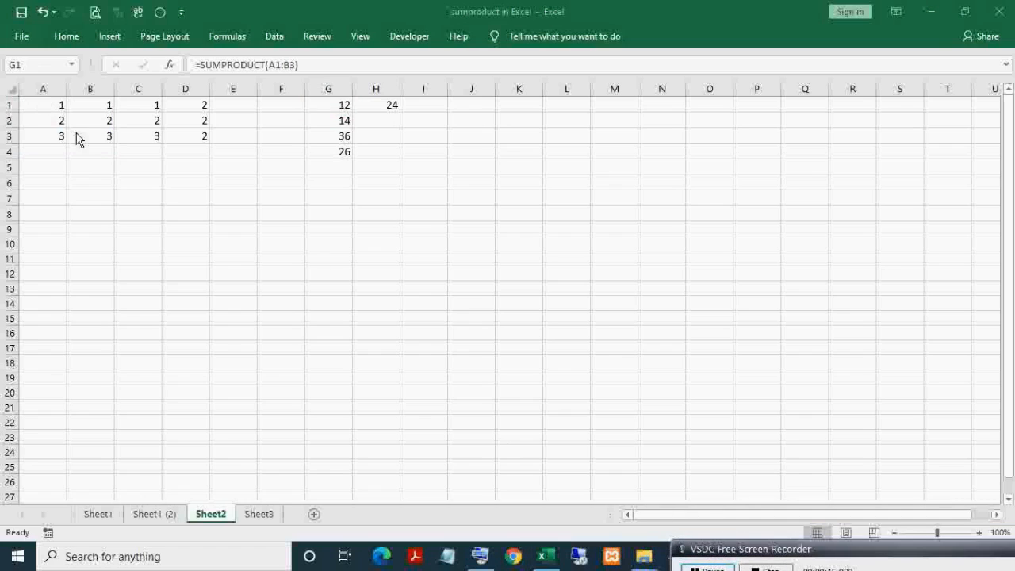
pyautogui.moveTo(49, 103); pyautogui.dragTo(86, 131)
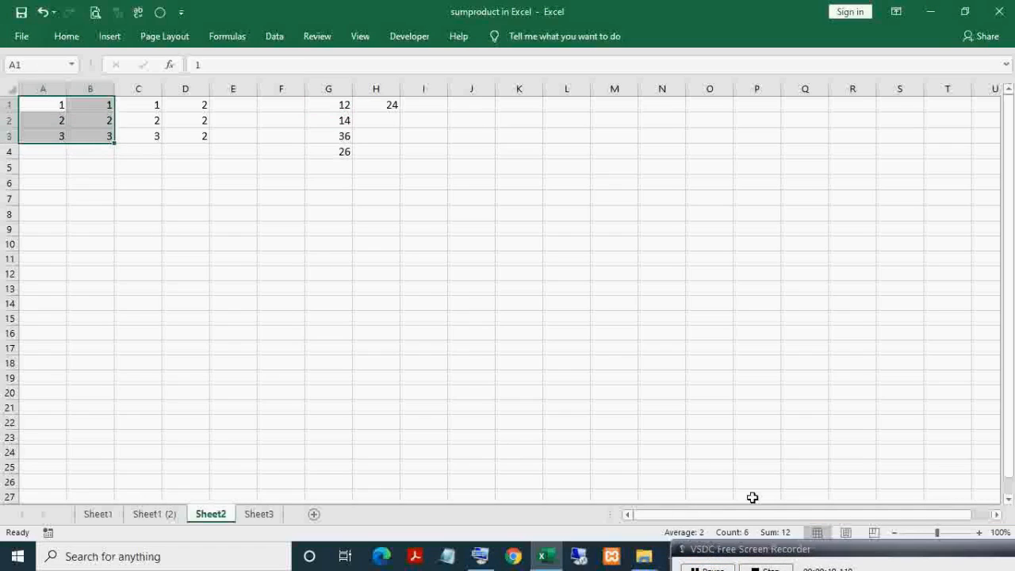
# - Inspect the SUMPRODUCT formula in H1 and enter a SUM of A1:D3 in I1 for comparison
pyautogui.doubleClick(375, 106)
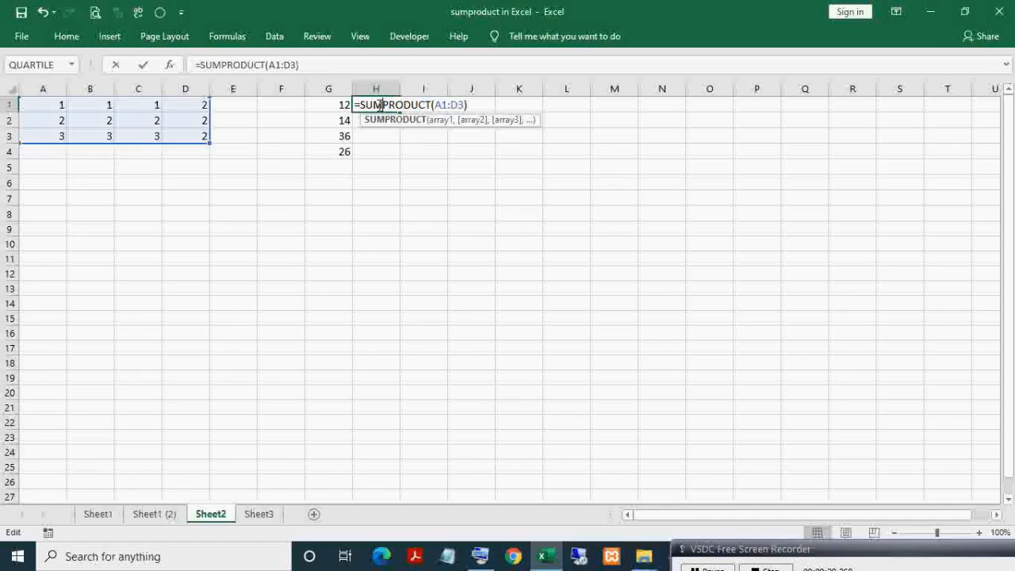
pyautogui.click(373, 130)
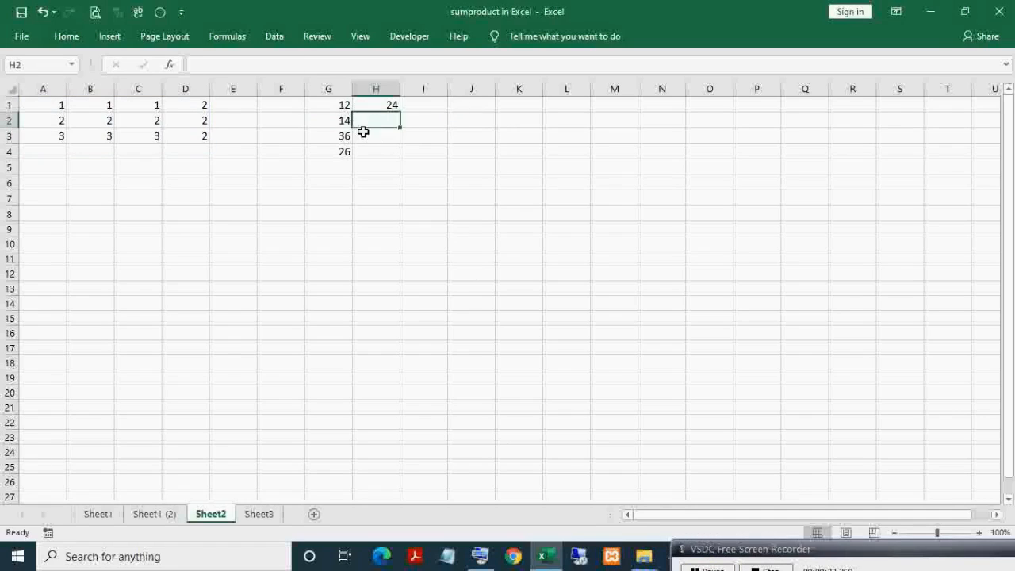
pyautogui.click(414, 104)
pyautogui.write('=sum')
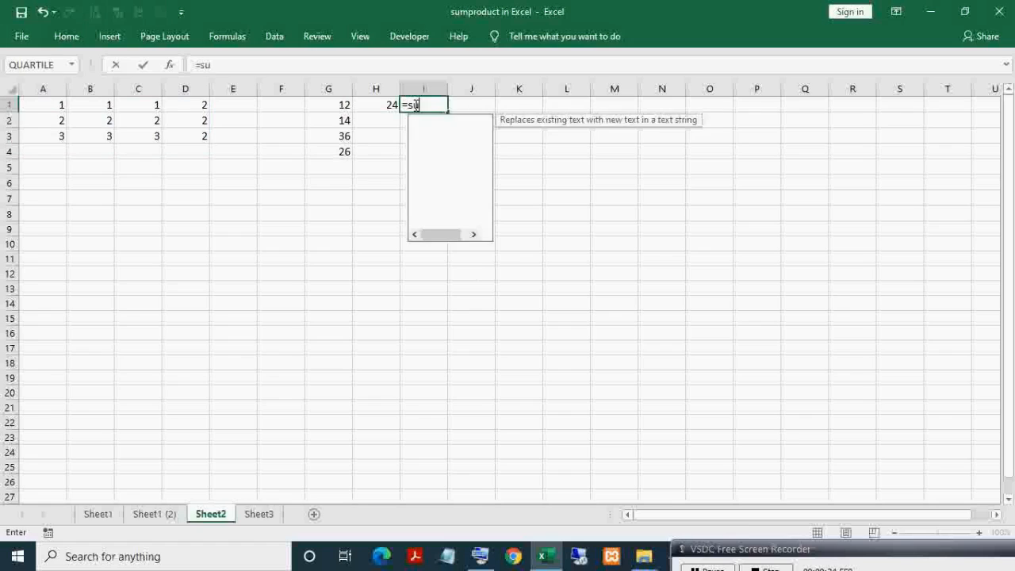
pyautogui.press('Tab')
pyautogui.press('Left')
pyautogui.press('Left')
pyautogui.press('Left')
pyautogui.press('Left')
pyautogui.press('Left')
pyautogui.press('Left')
pyautogui.press('Left')
pyautogui.press('Left')
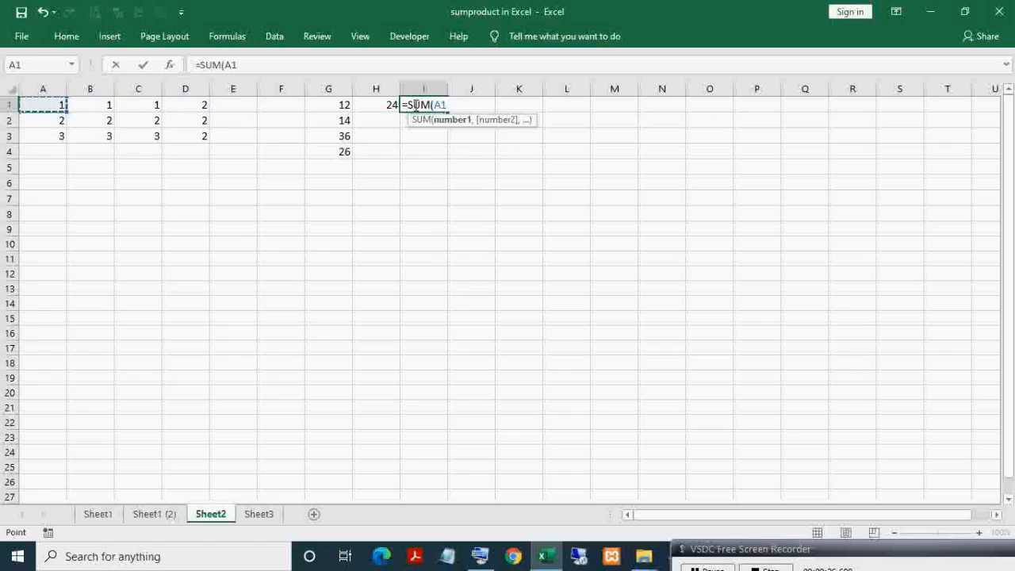
pyautogui.hotkey('shift', 'Right')
pyautogui.hotkey('shift', 'Right')
pyautogui.hotkey('shift', 'Right')
pyautogui.hotkey('shift', 'Down')
pyautogui.hotkey('shift', 'Down')
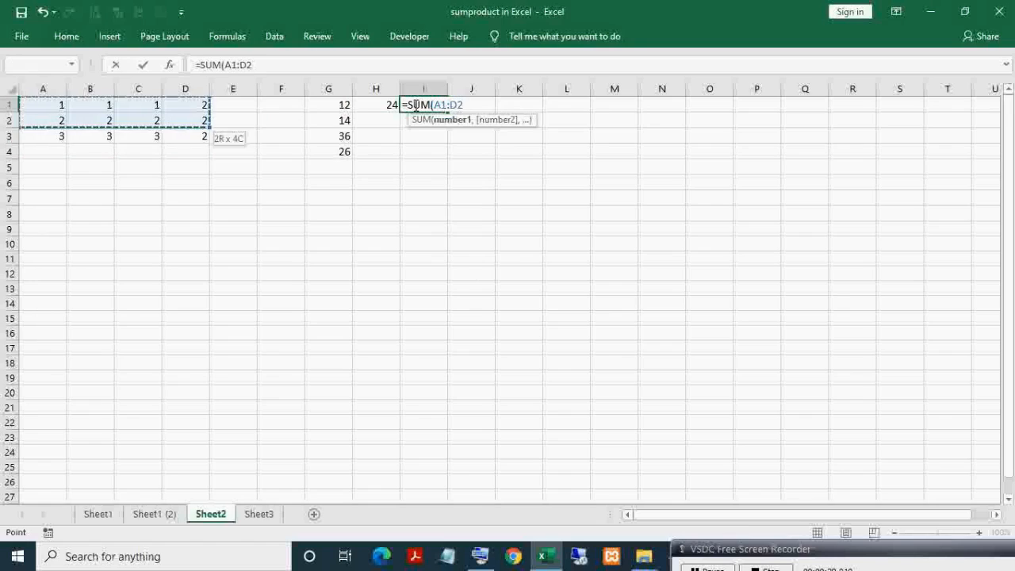
pyautogui.press('Return')
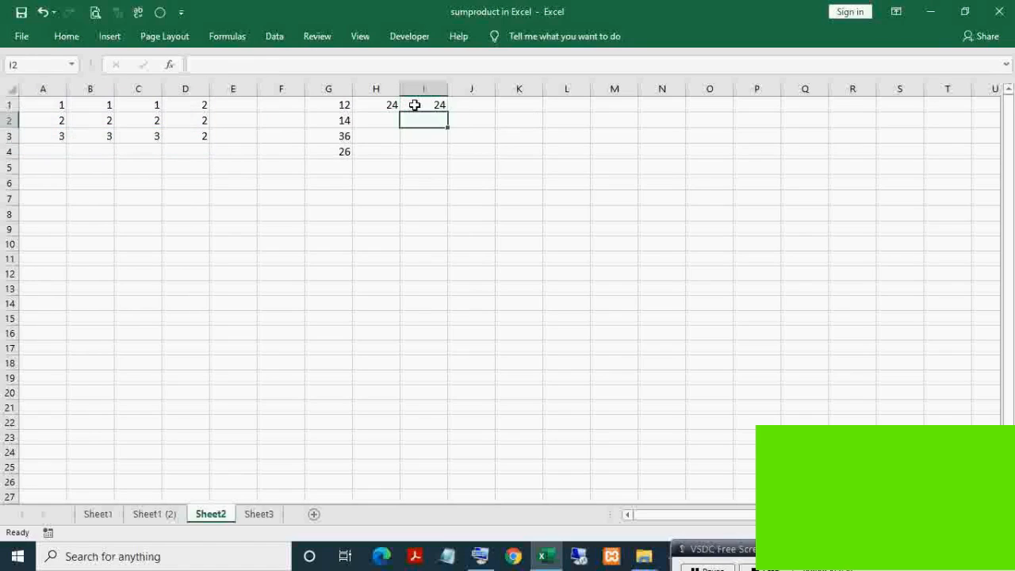
pyautogui.click(413, 104)
# - Examine how the G2 and G3 SUMPRODUCT formulas pair two and three single-column arrays from columns A to C
pyautogui.doubleClick(332, 121)
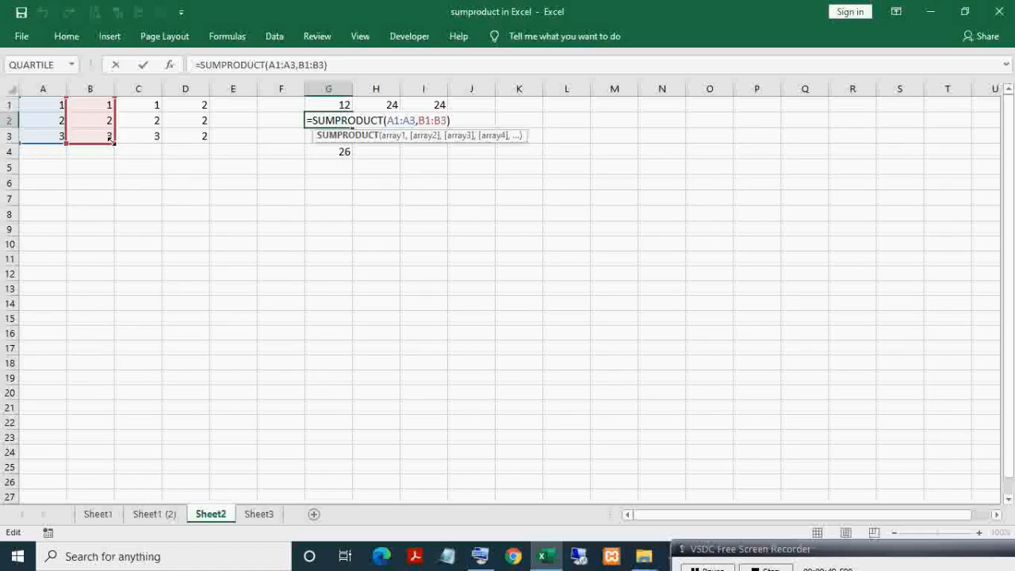
pyautogui.hotkey('ctrl', 'Return')
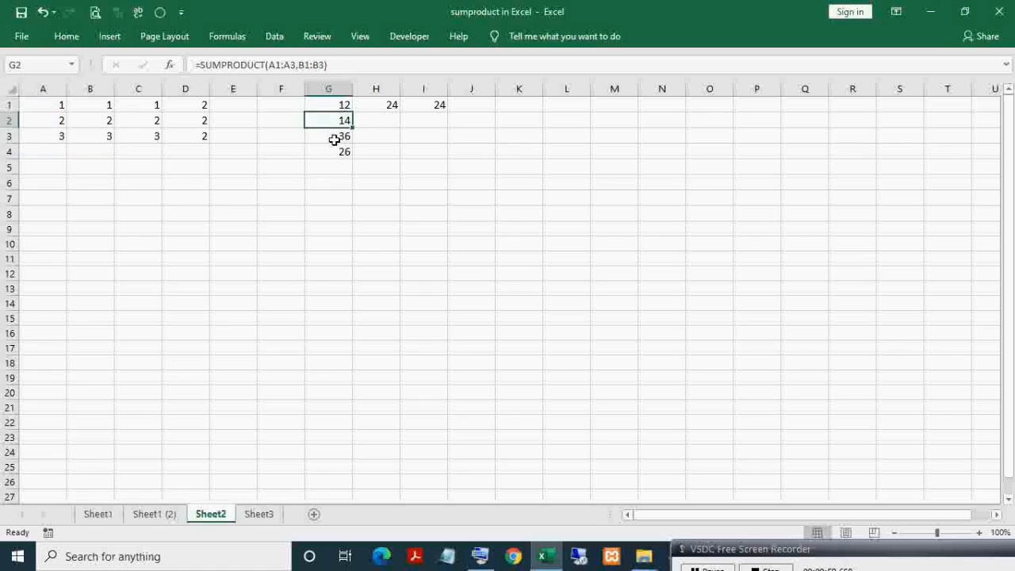
pyautogui.click(334, 138)
pyautogui.doubleClick(329, 137)
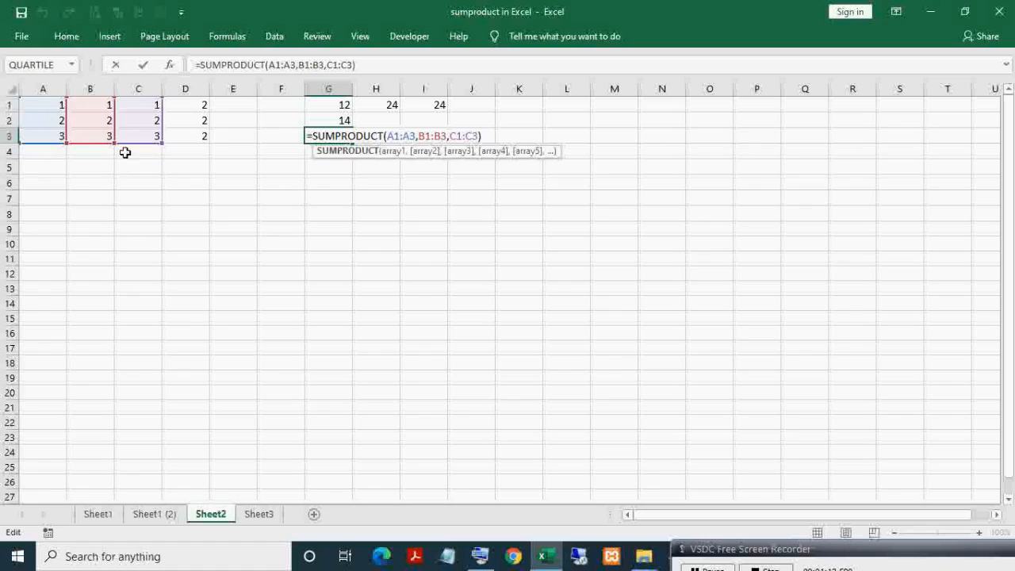
pyautogui.press('Return')
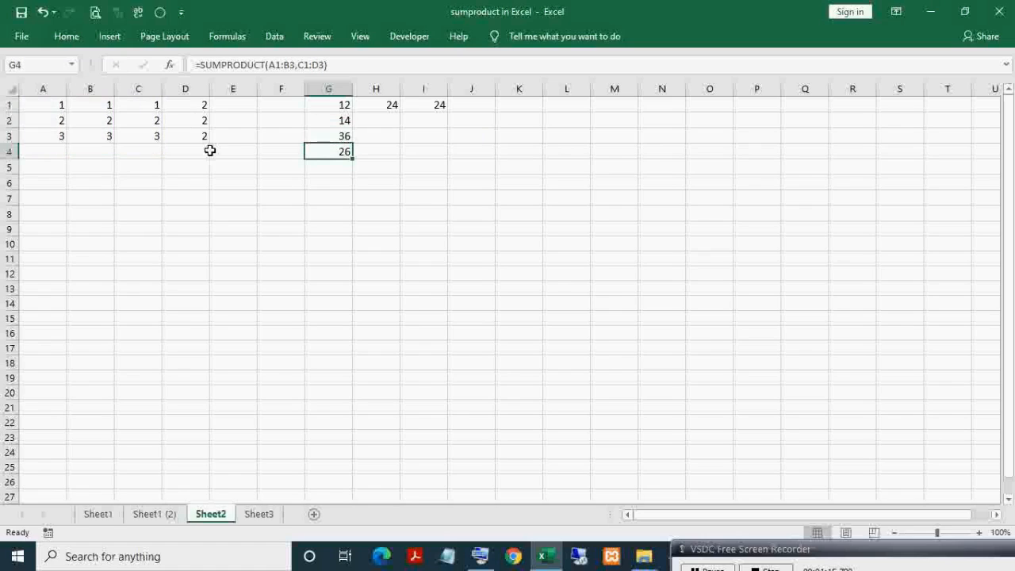
# - Examine how the SUMPRODUCT formula in G4 pairs the two-column arrays A1:B3 and C1:D3, highlighting each argument in turn
pyautogui.doubleClick(332, 152)
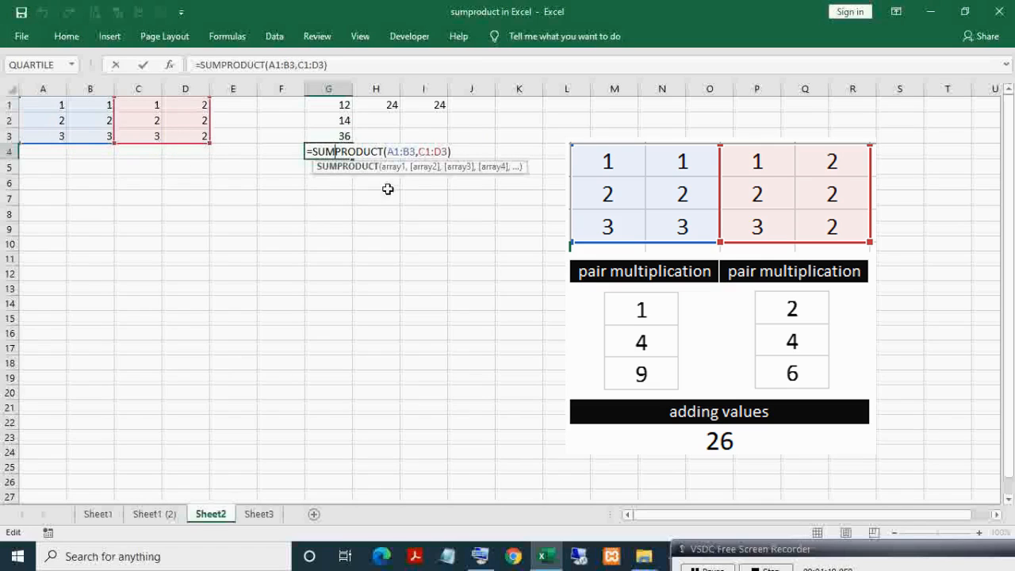
pyautogui.moveTo(388, 151); pyautogui.dragTo(448, 151)
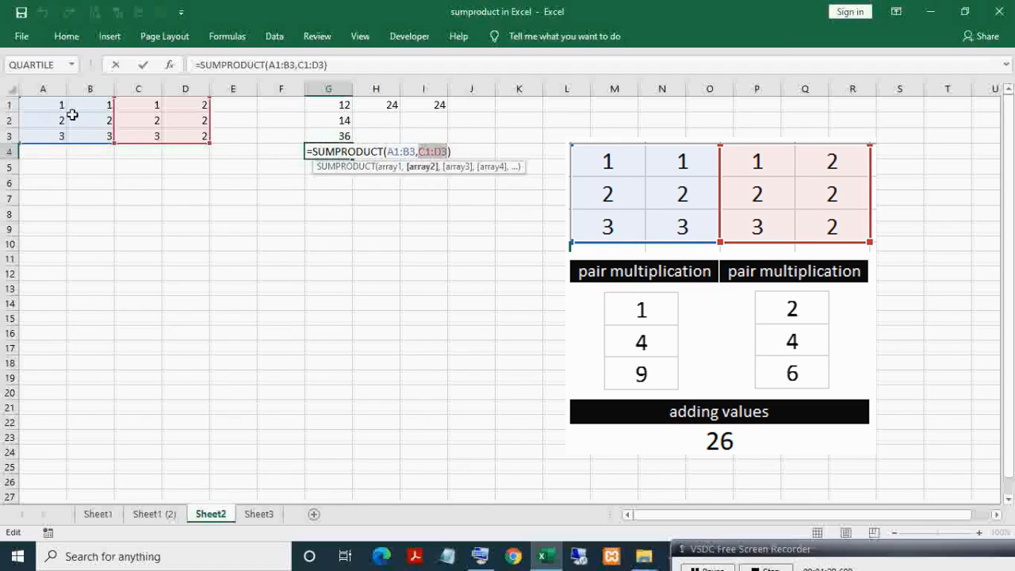
pyautogui.moveTo(386, 151); pyautogui.dragTo(413, 152)
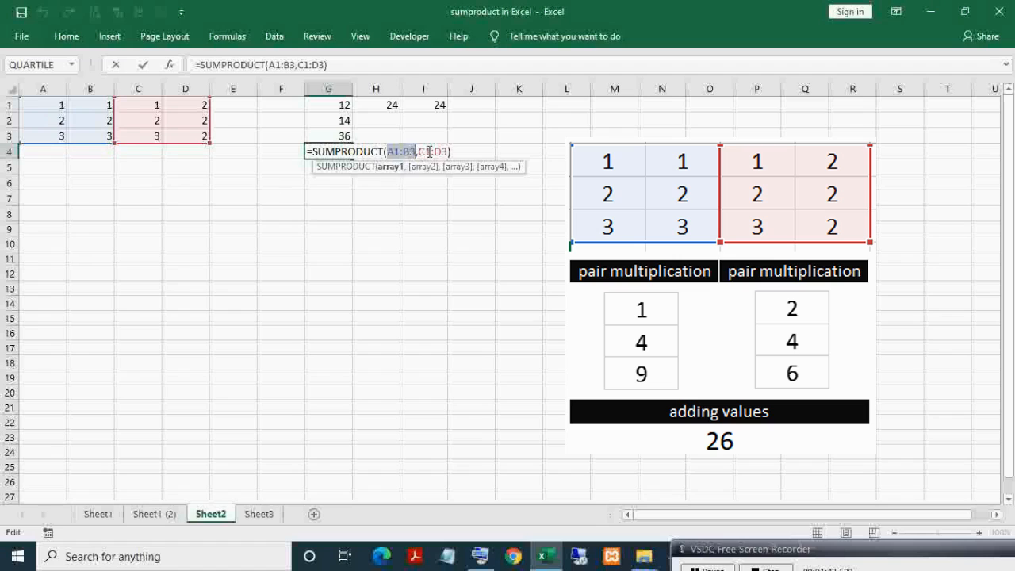
pyautogui.moveTo(418, 152); pyautogui.dragTo(445, 151)
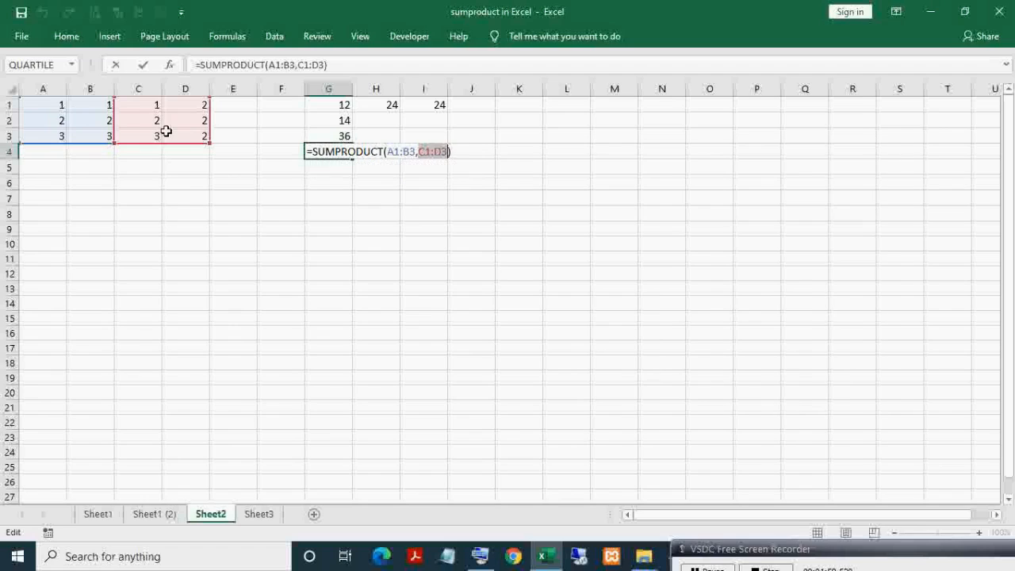
pyautogui.press('Return')
pyautogui.press('Up')
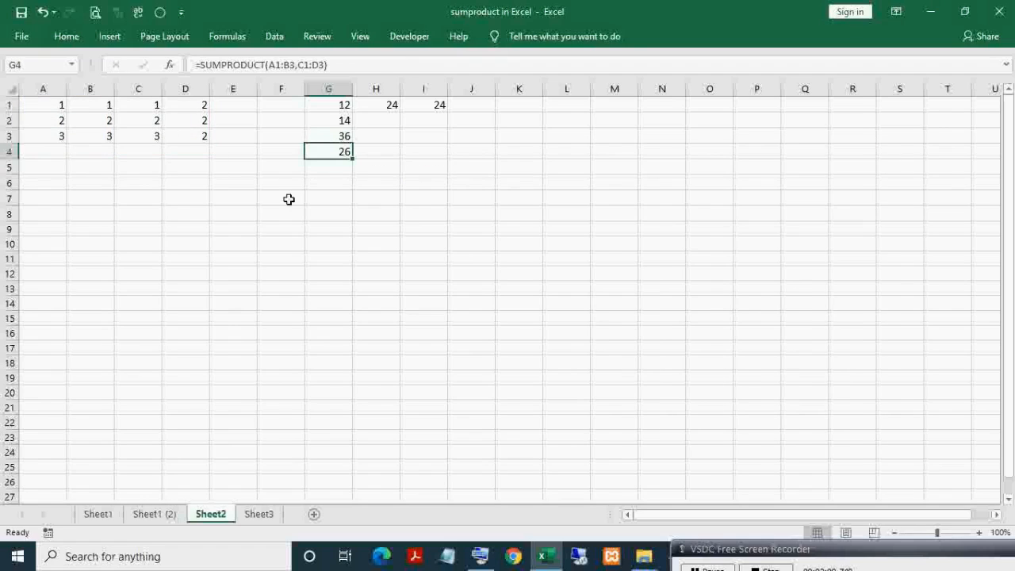